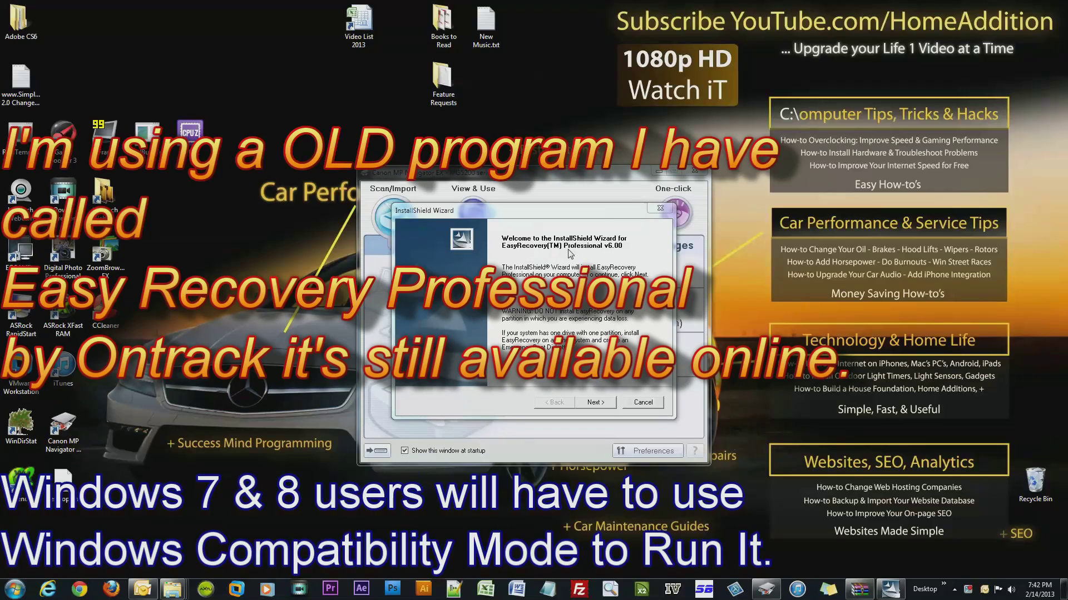
Accept the licence and keep the default install location and program folder.
left_click(600, 402)
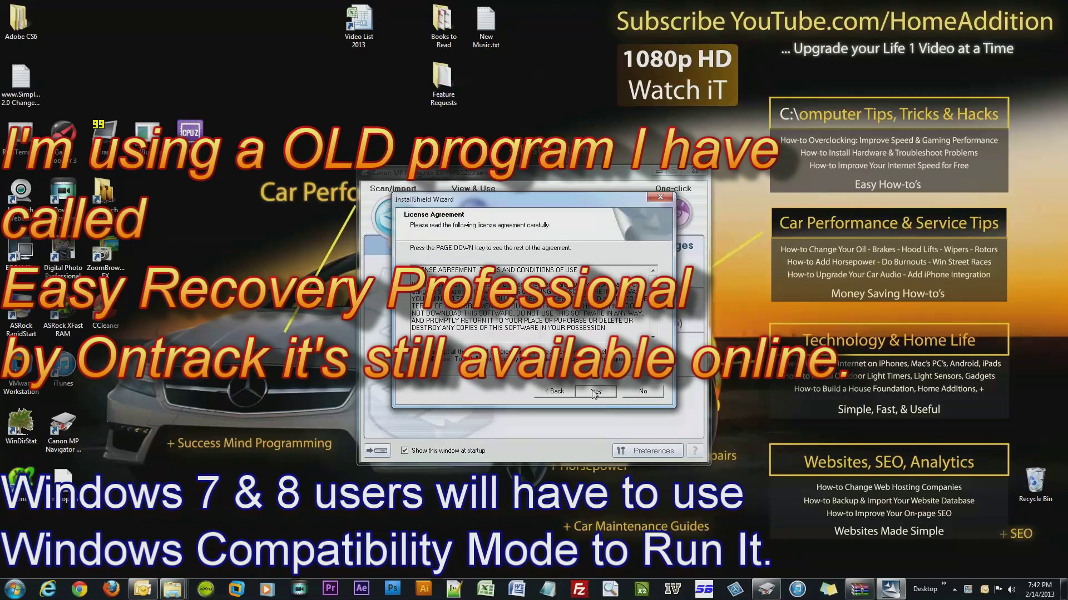
left_click(594, 392)
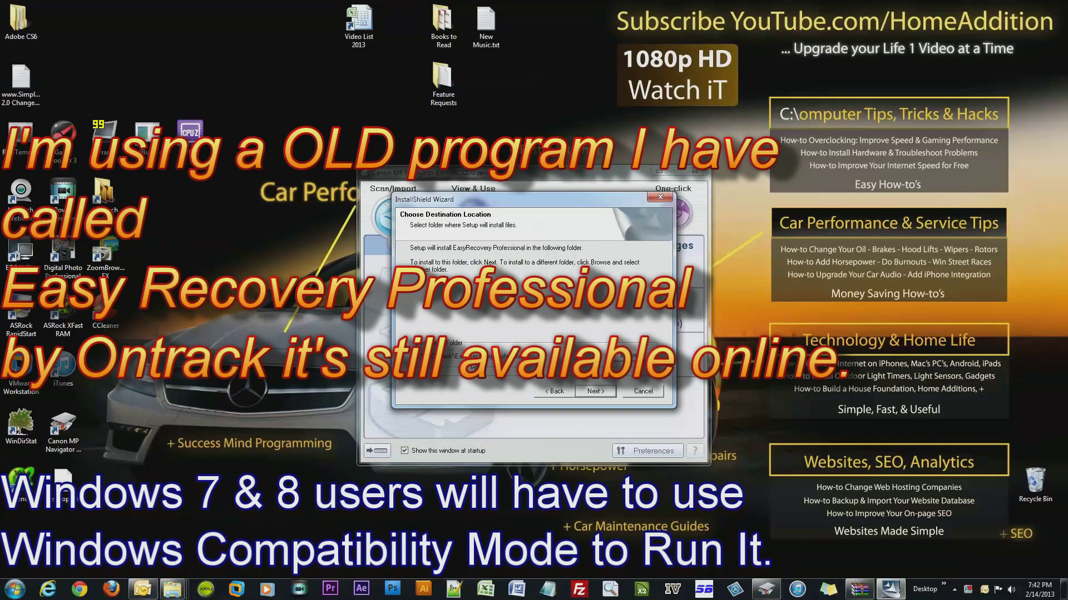
left_click(594, 392)
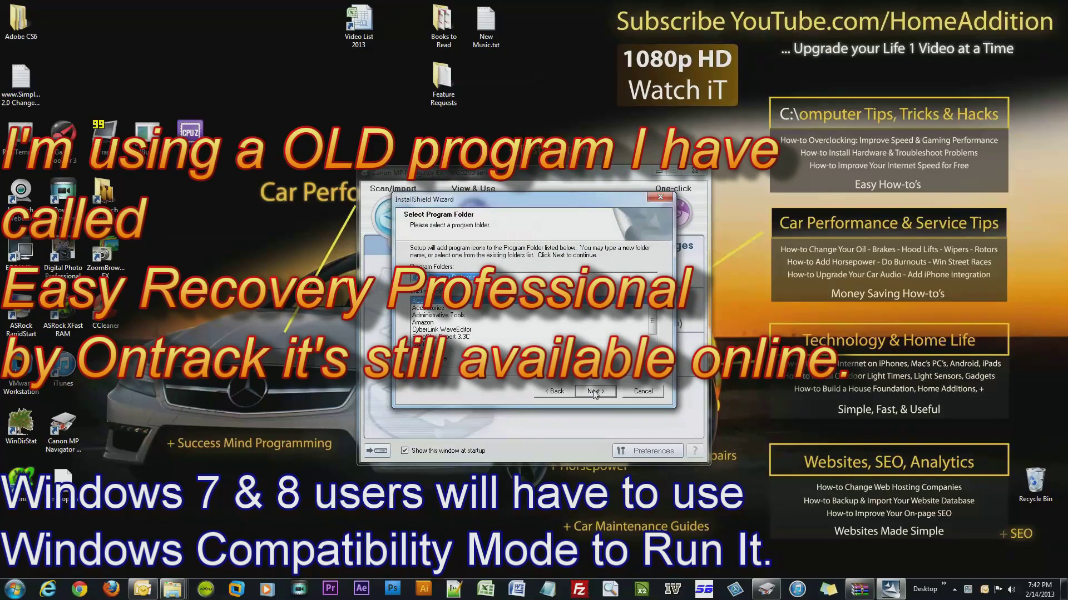
left_click(594, 392)
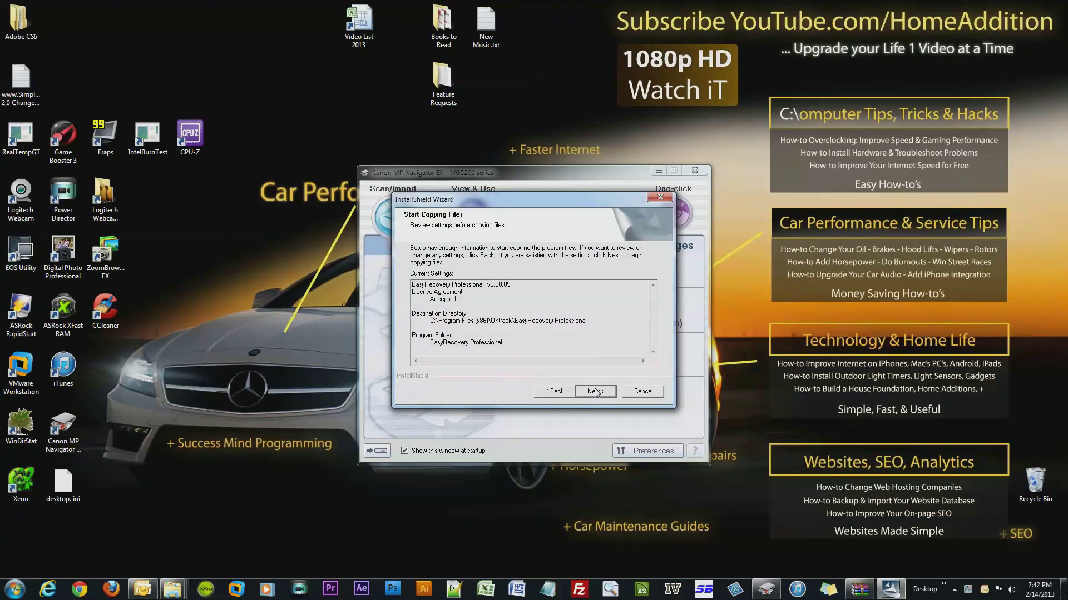
left_click(556, 392)
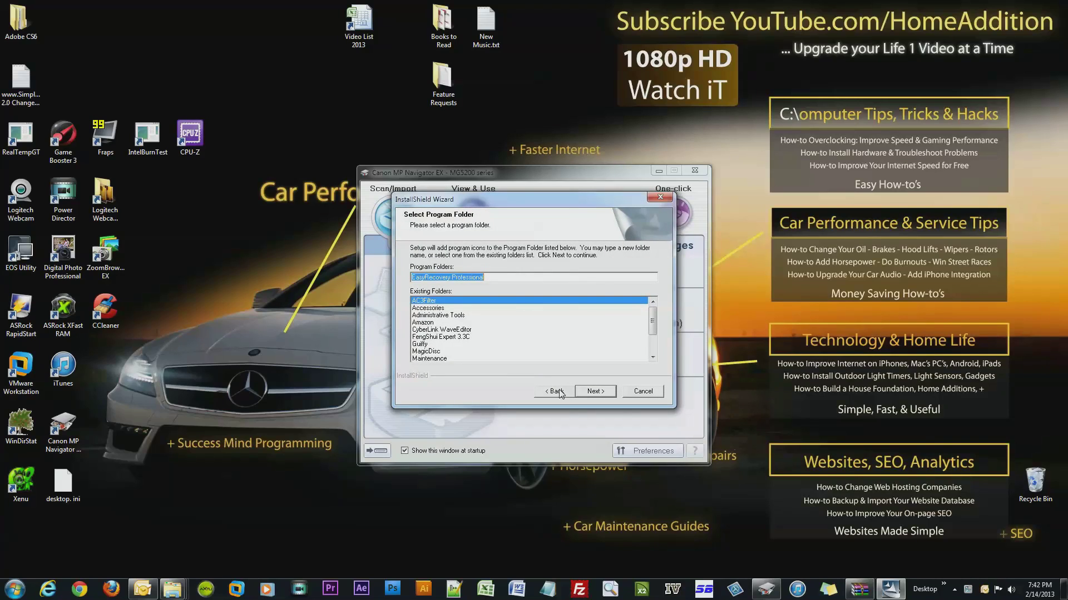
left_click(593, 392)
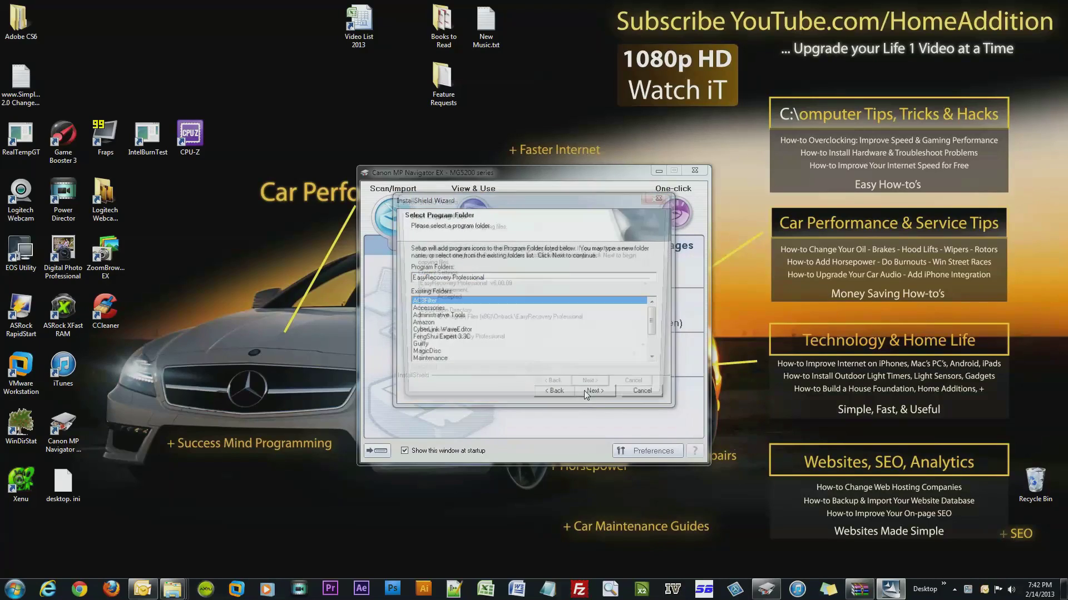
Copy the program files, skip registration, finish setup and close the Canon MP Navigator window.
left_click(592, 392)
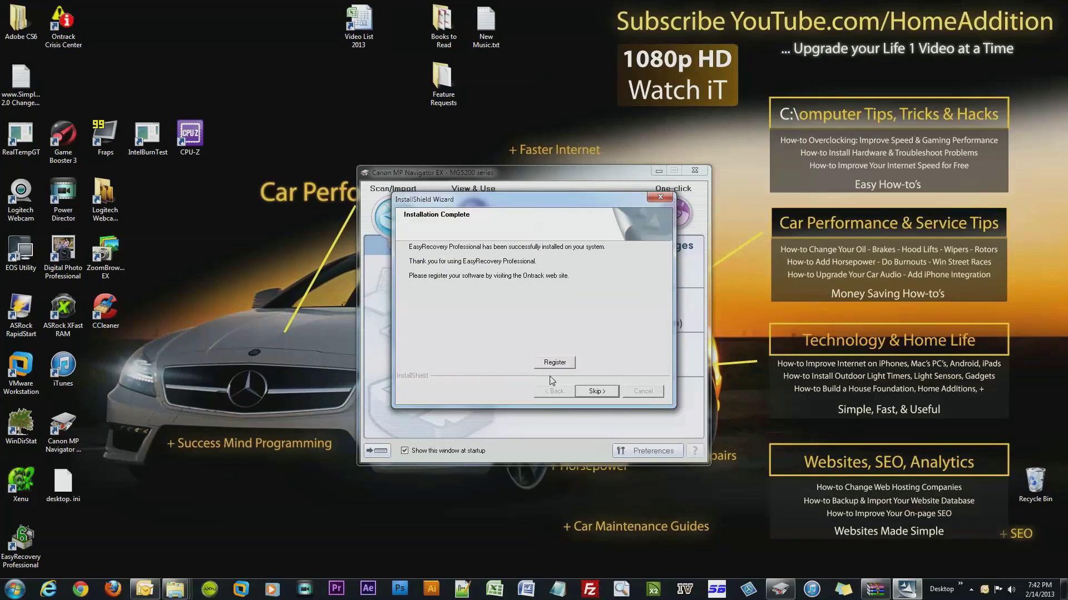
left_click(594, 392)
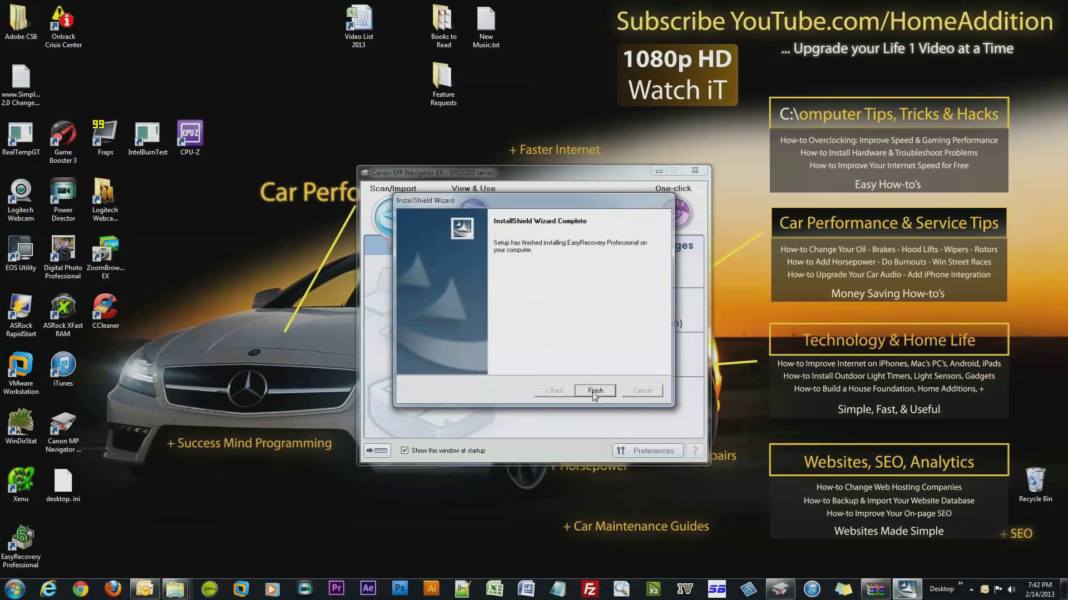
left_click(595, 391)
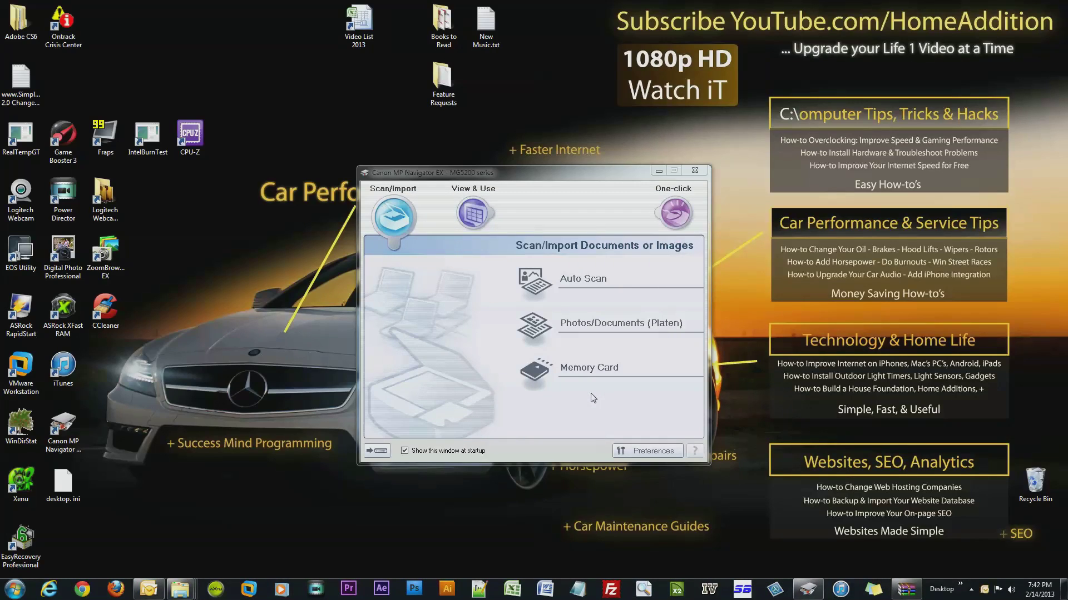
left_click(694, 170)
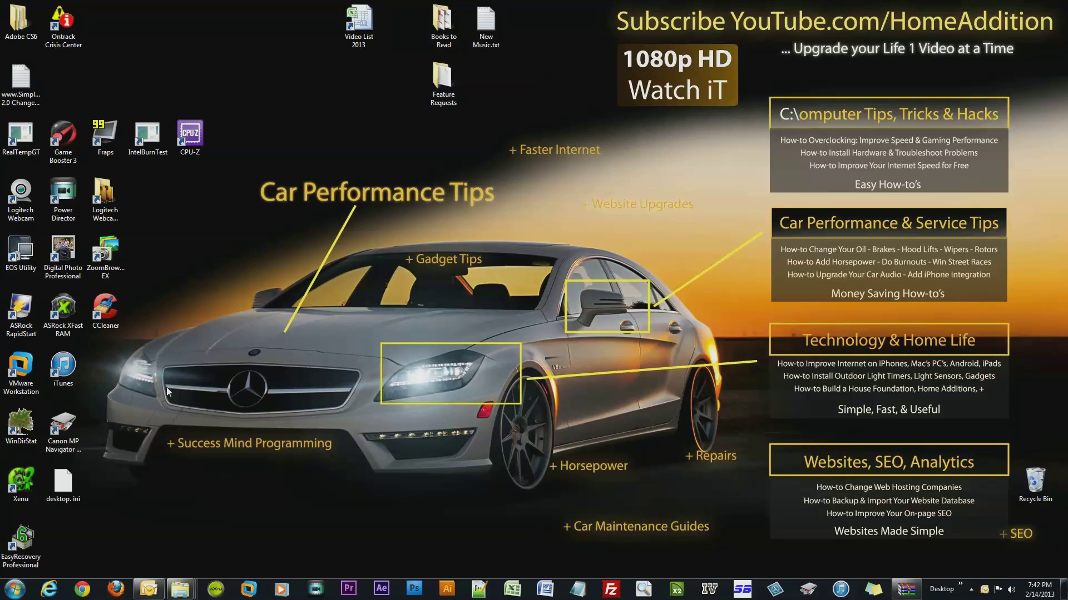
Launch EasyRecovery, open Data Recovery > FormatRecovery and choose the 7.47 GB G: partition.
double_click(22, 543)
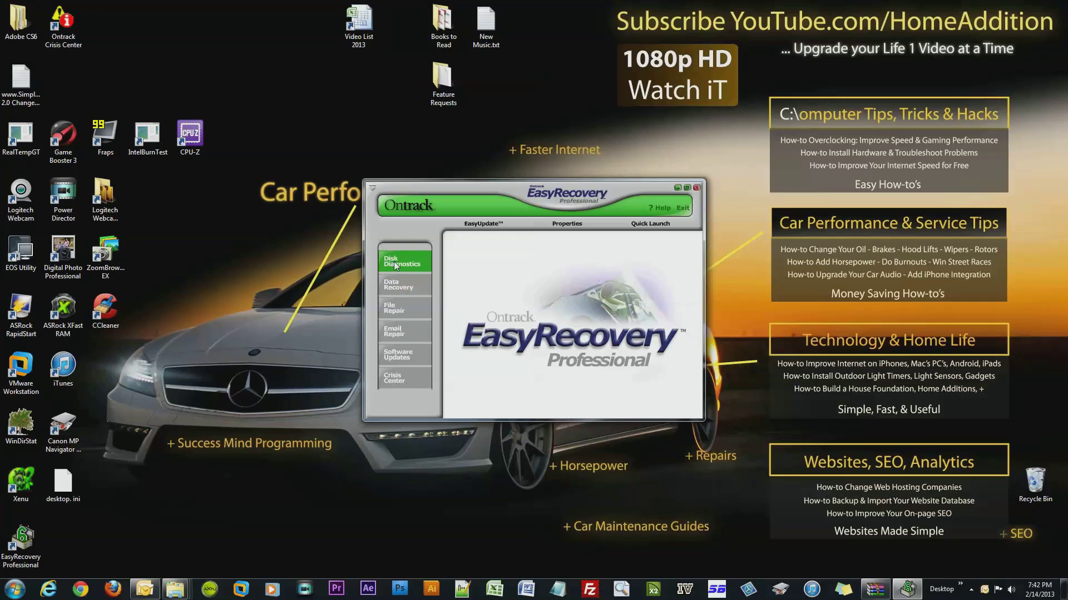
left_click(395, 288)
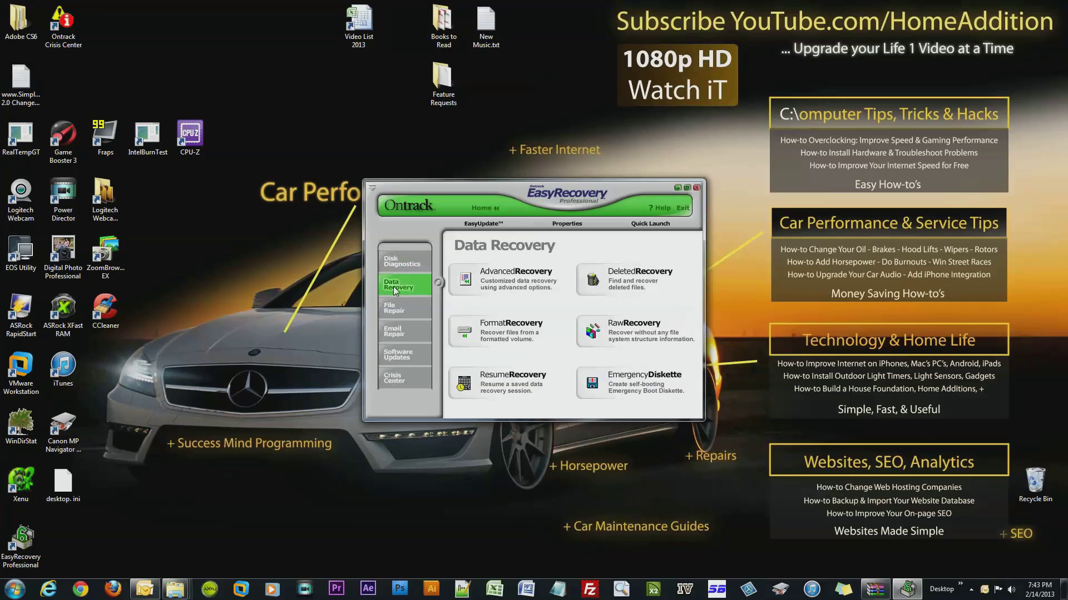
left_click(479, 341)
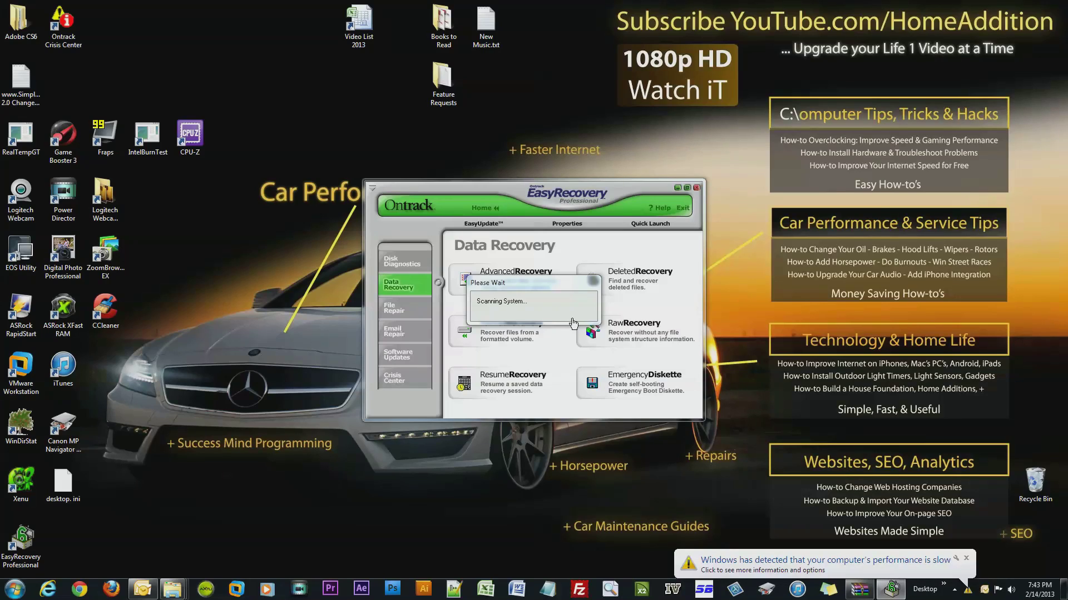
left_click(399, 287)
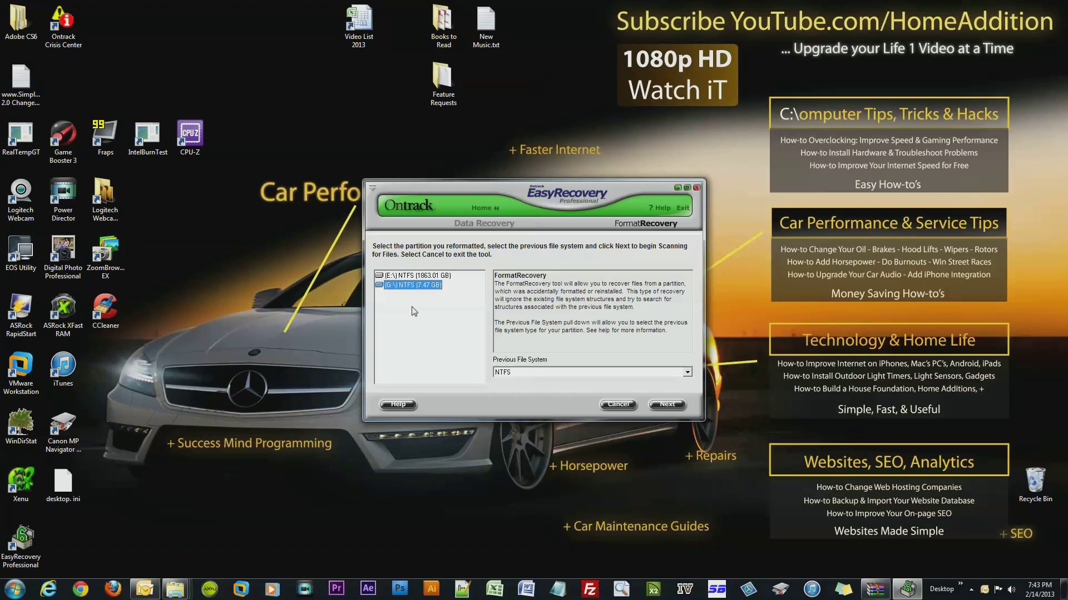
Open the Computer window with Win+E to show Removable Disk (G:).
key("super+e")
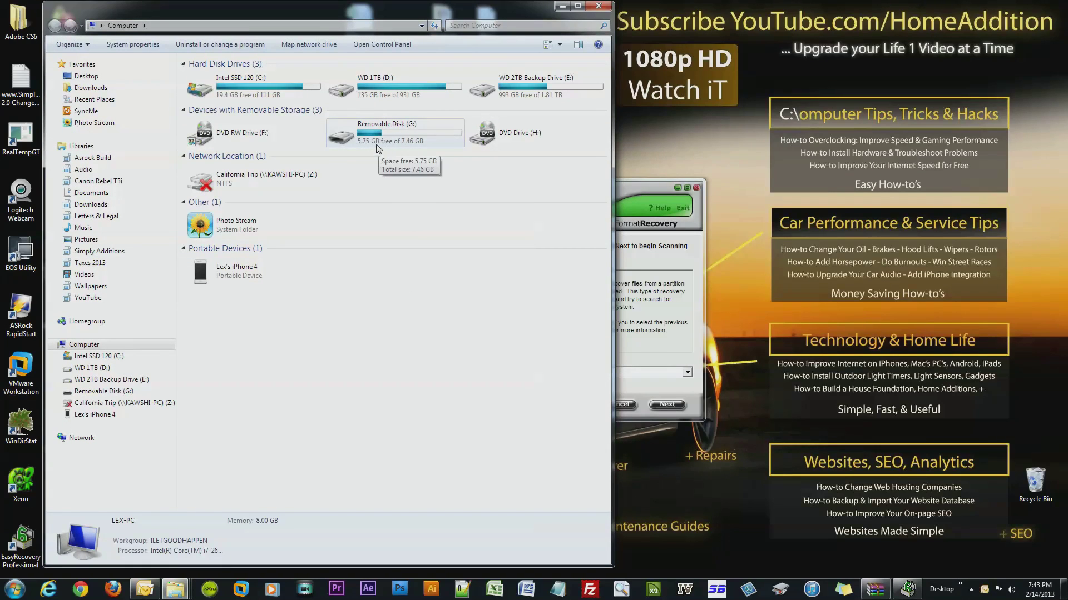
Open the Day 2 folder on Removable Disk (G:) and view its photos as large icons.
left_click(405, 134)
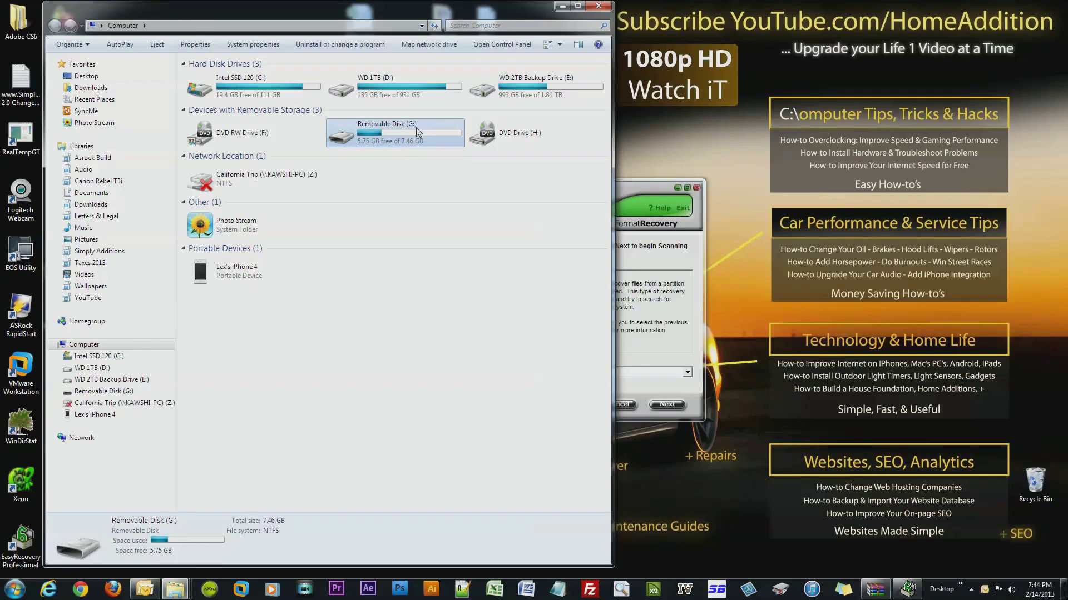
double_click(408, 133)
left_click(200, 78)
double_click(200, 77)
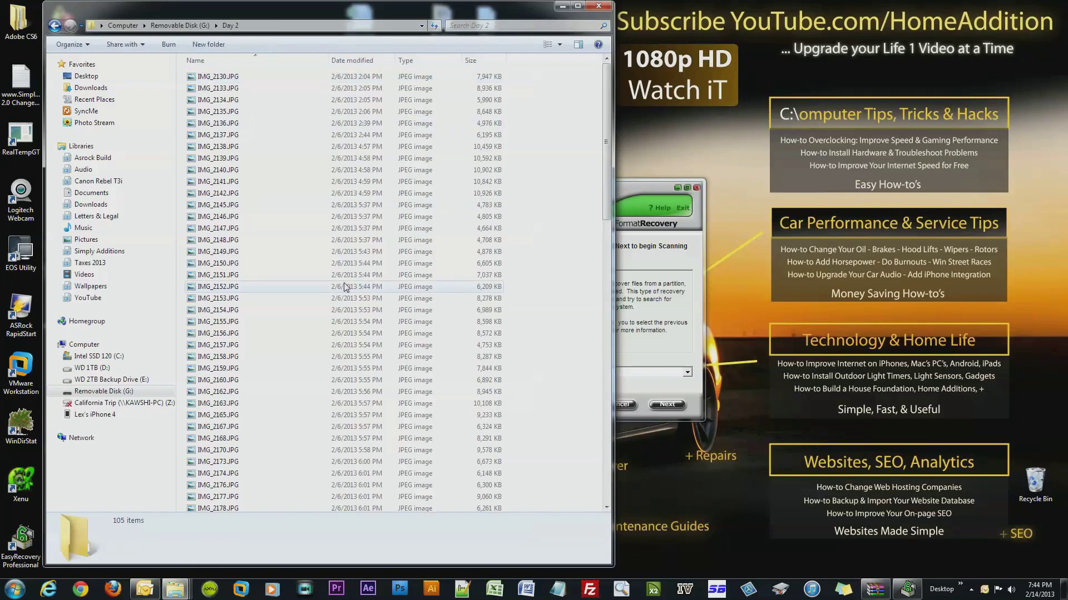
right_click(279, 177)
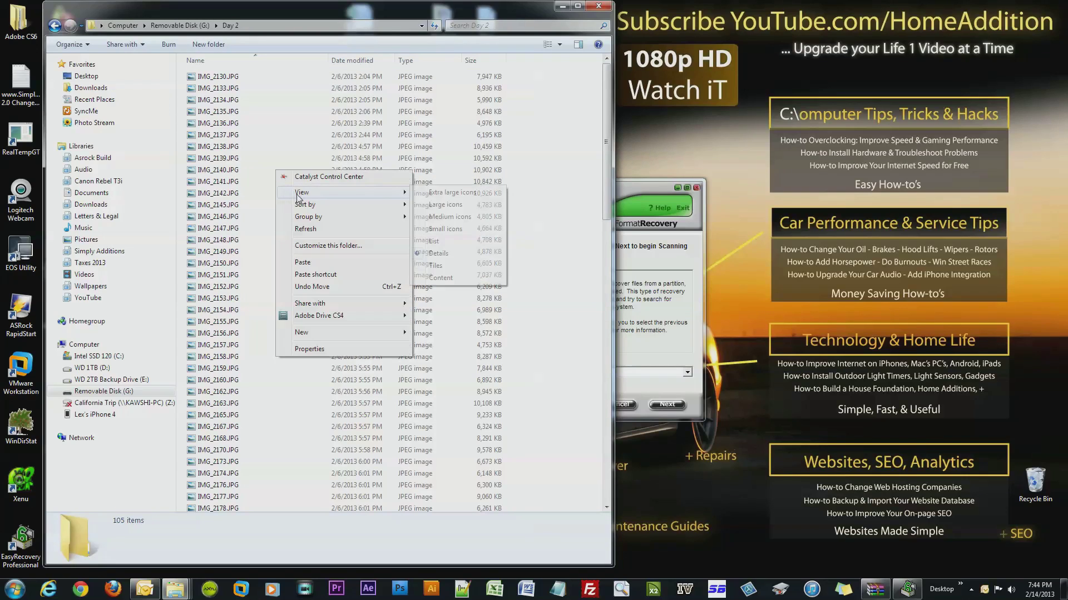
mouse_move(311, 193)
left_click(432, 209)
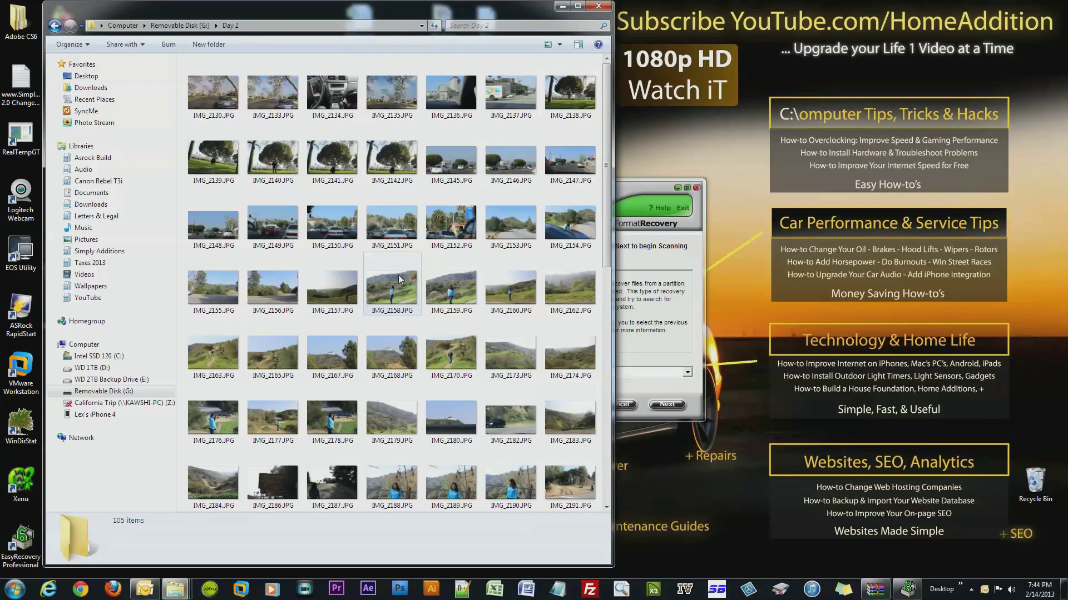
Return to the drive's top level and minimize Explorer.
key("alt+Left")
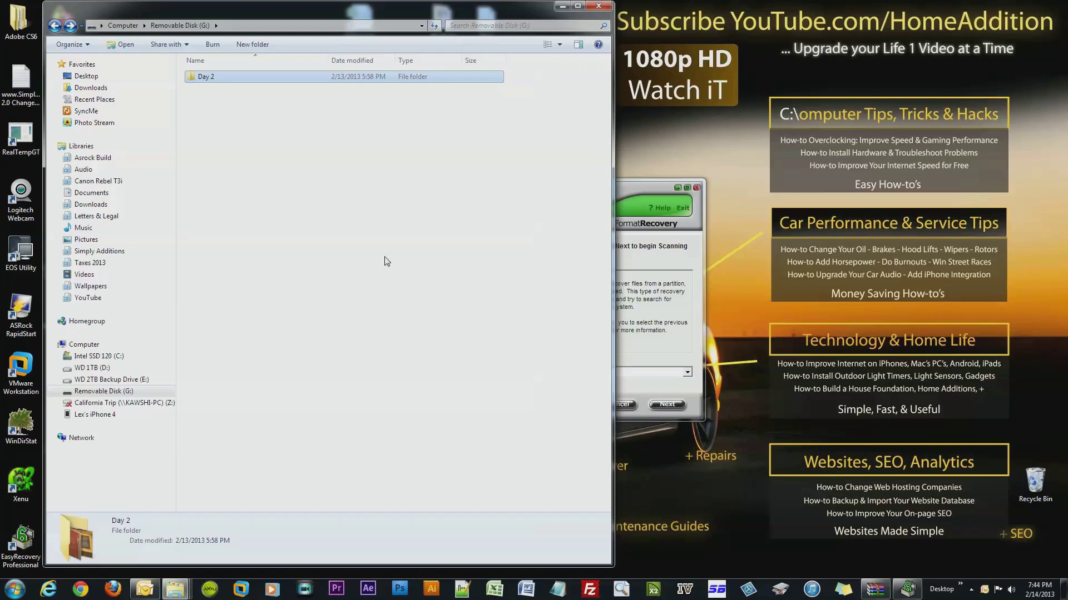
left_click(295, 131)
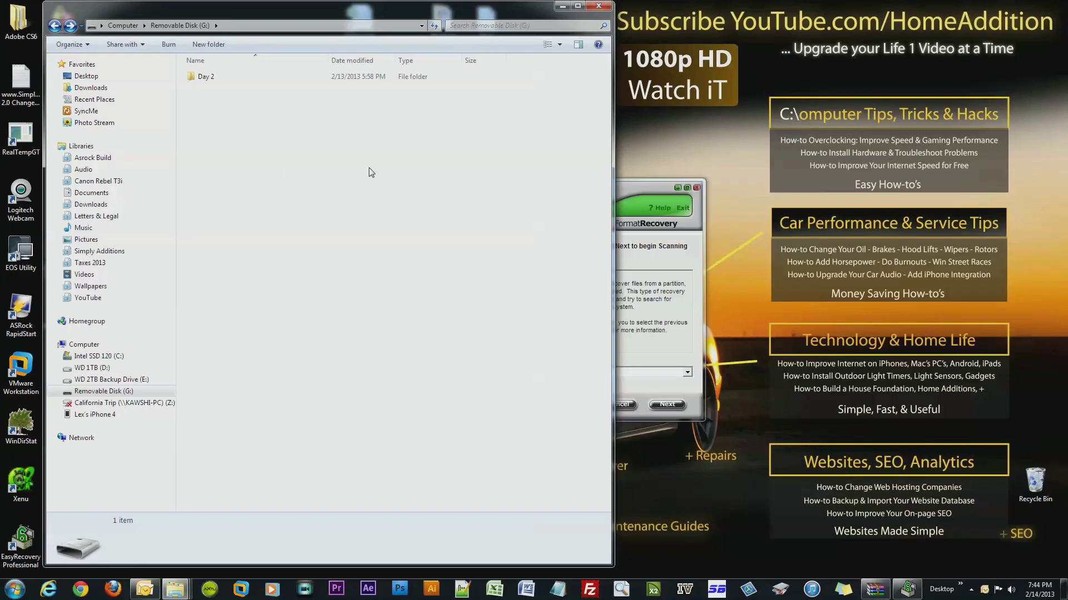
left_click(562, 7)
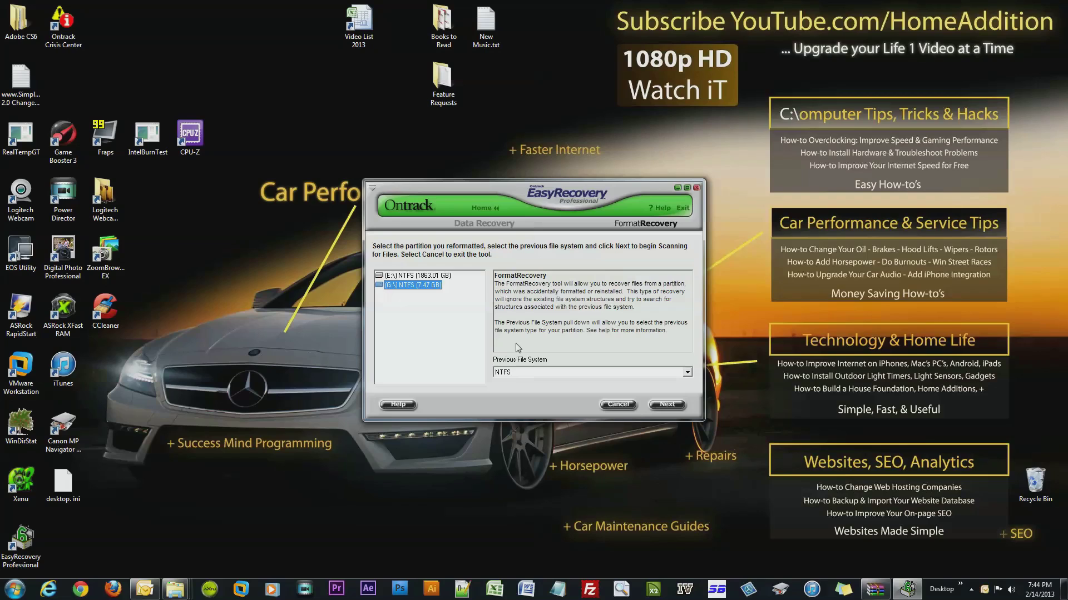
Scan the G: partition and recover its 4818 files (4.06 GB) to D:\My Documents\Recovered\.
left_click(667, 404)
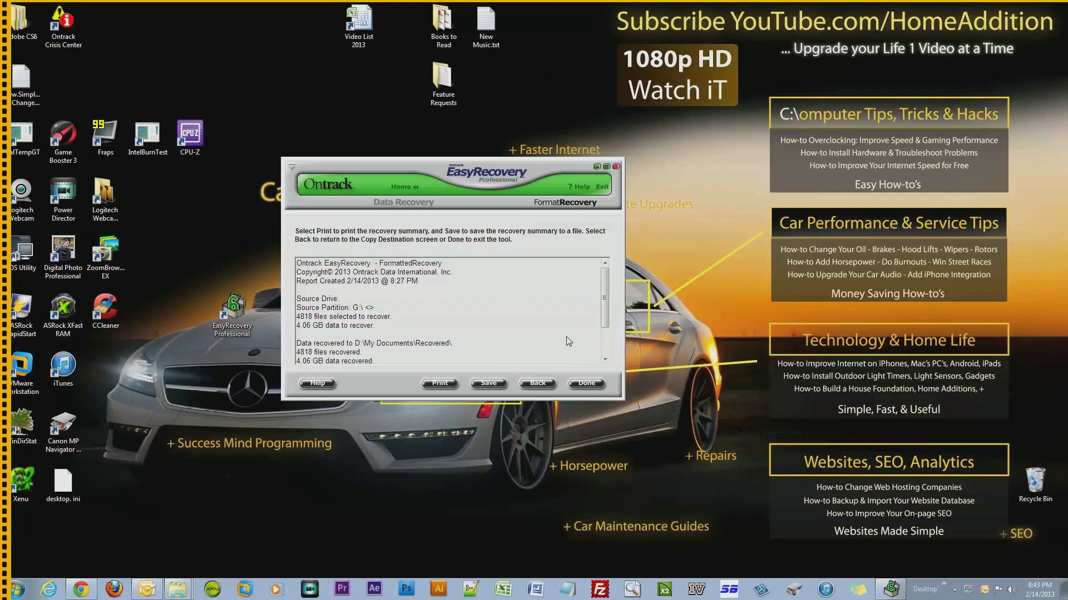
Finish the recovery session without saving the recovery state.
scroll(439, 289, "down", 2)
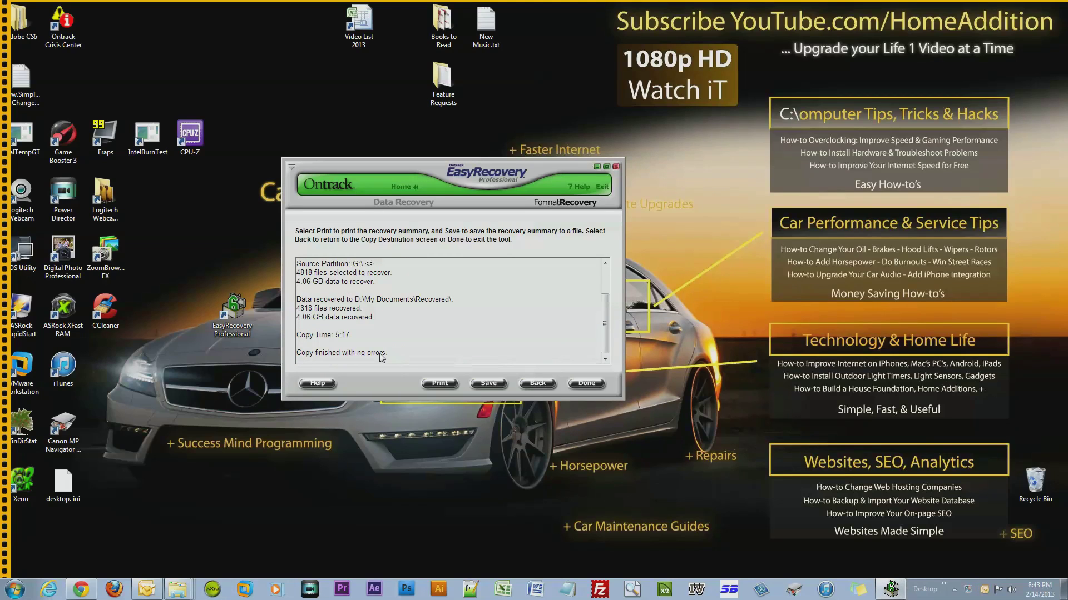
left_click(587, 383)
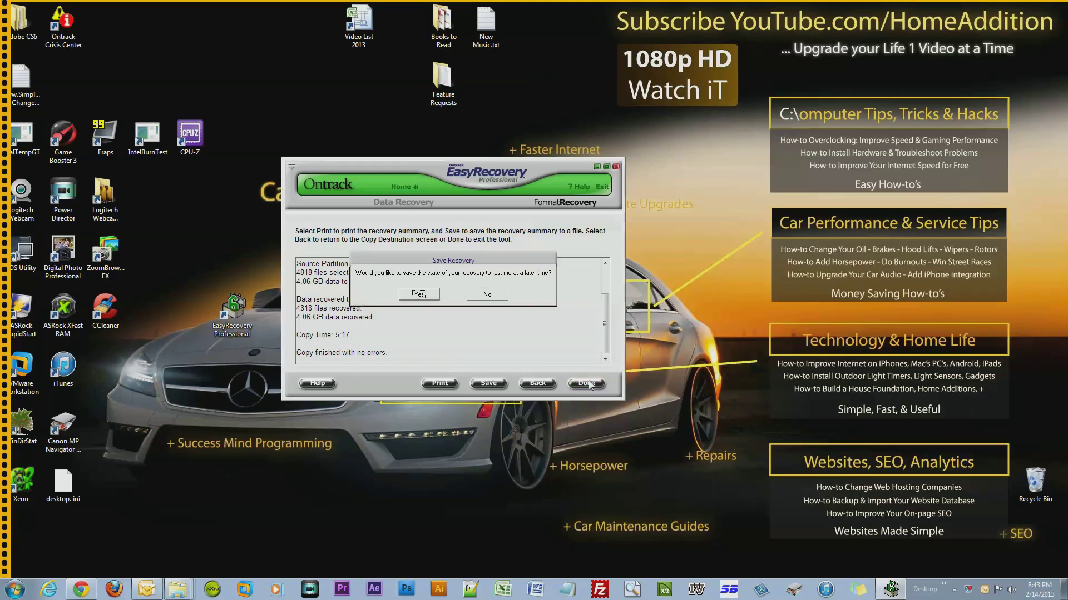
left_click(483, 296)
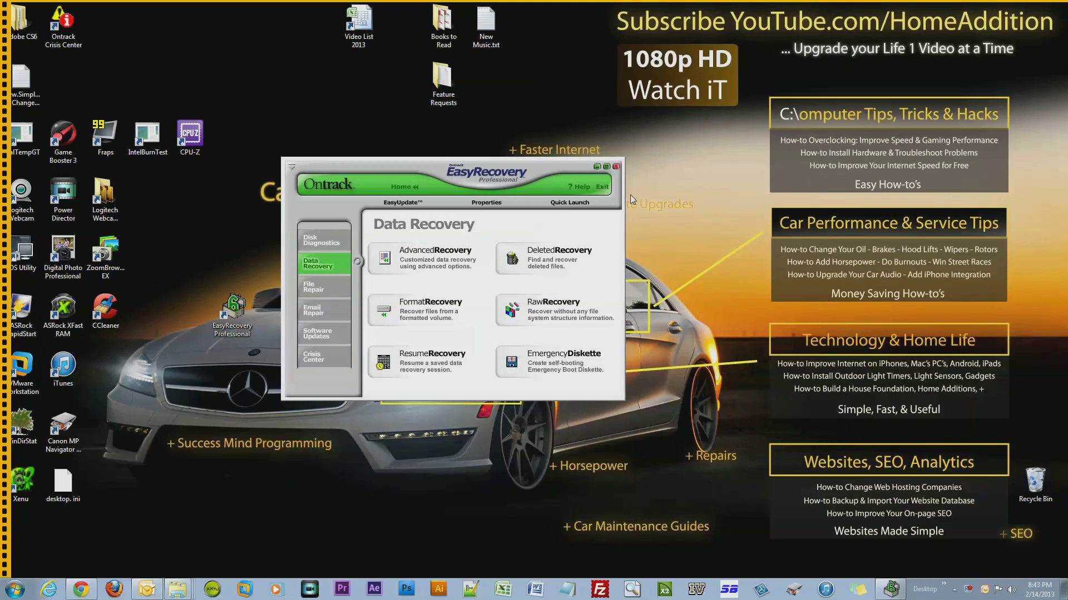
Open the recovered Recovered\LOSTFILE folder from Explorer's recent folders list.
key("super")
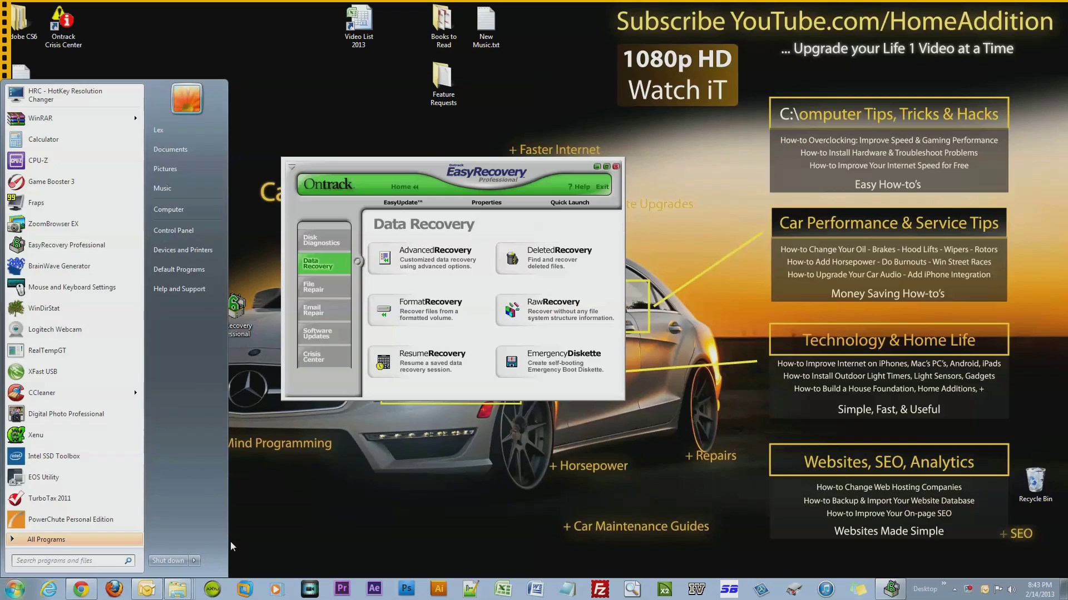
left_click(230, 542)
right_click(177, 590)
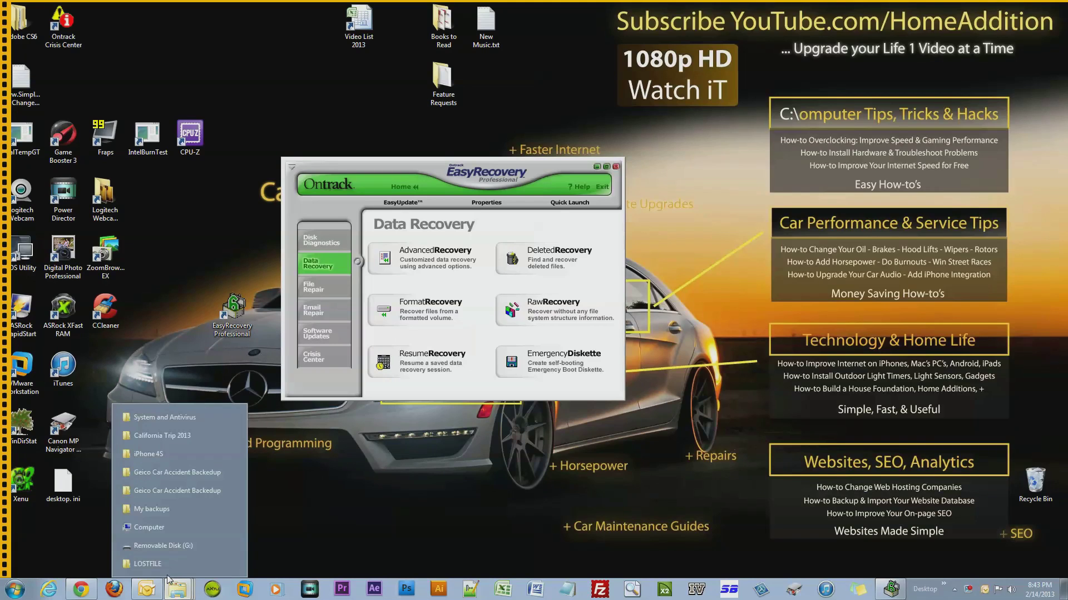
left_click(152, 561)
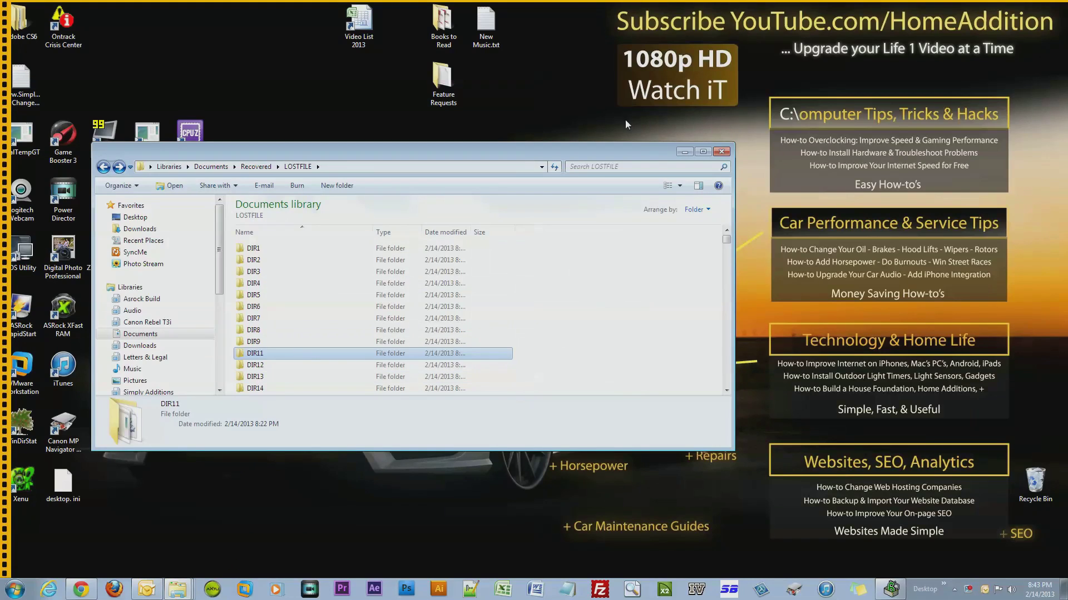
Maximize Explorer, search the Recovered folder for *.pdf to find 24 PDFs, then clear the search.
left_click(702, 152)
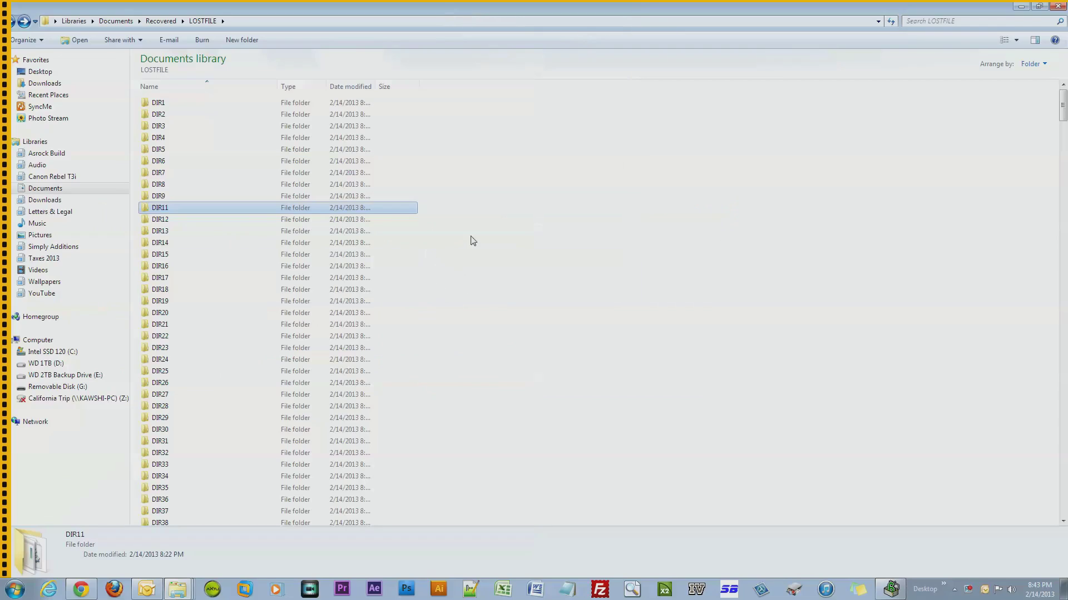
key("Home")
left_click(160, 23)
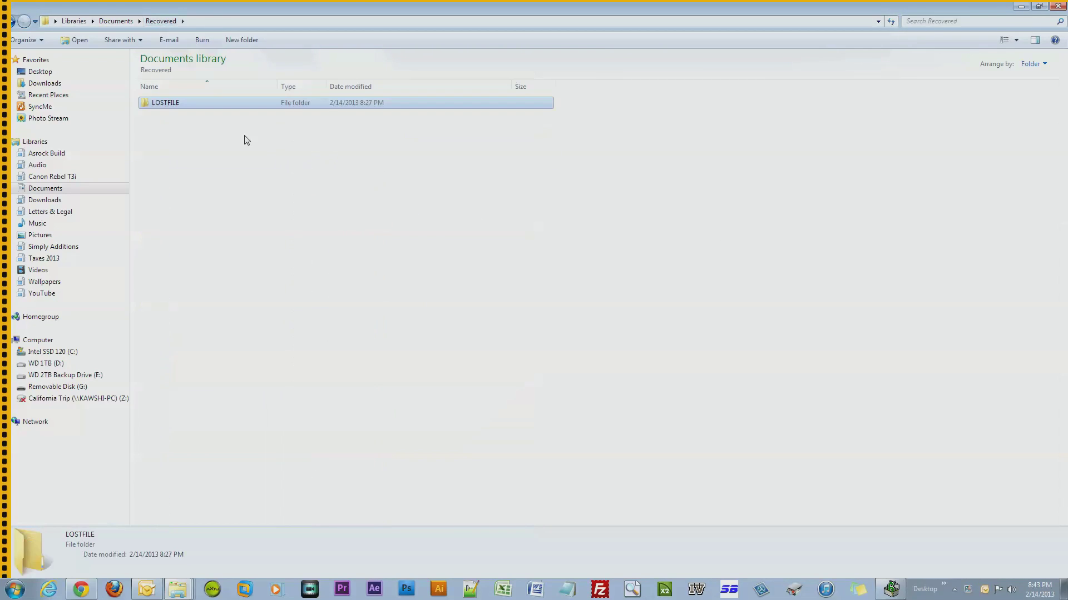
left_click(935, 22)
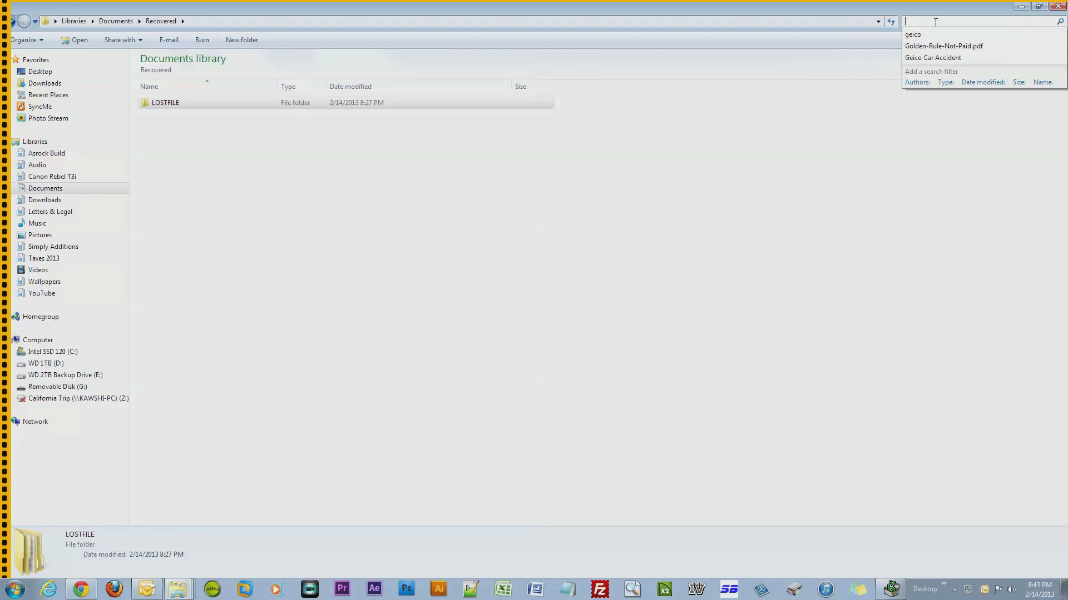
type("*.pdf")
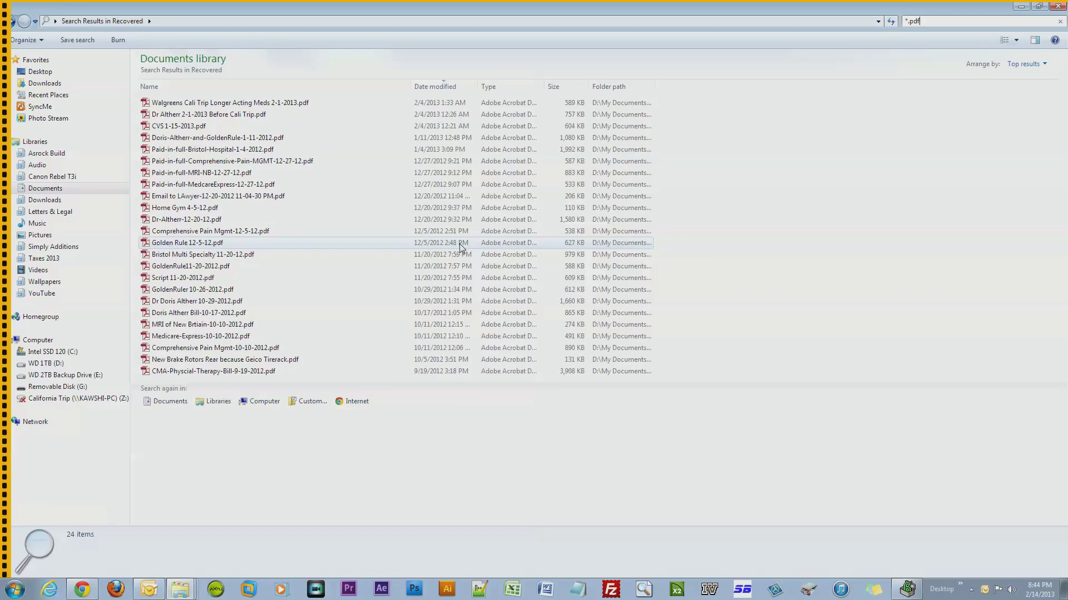
key("Escape")
double_click(159, 104)
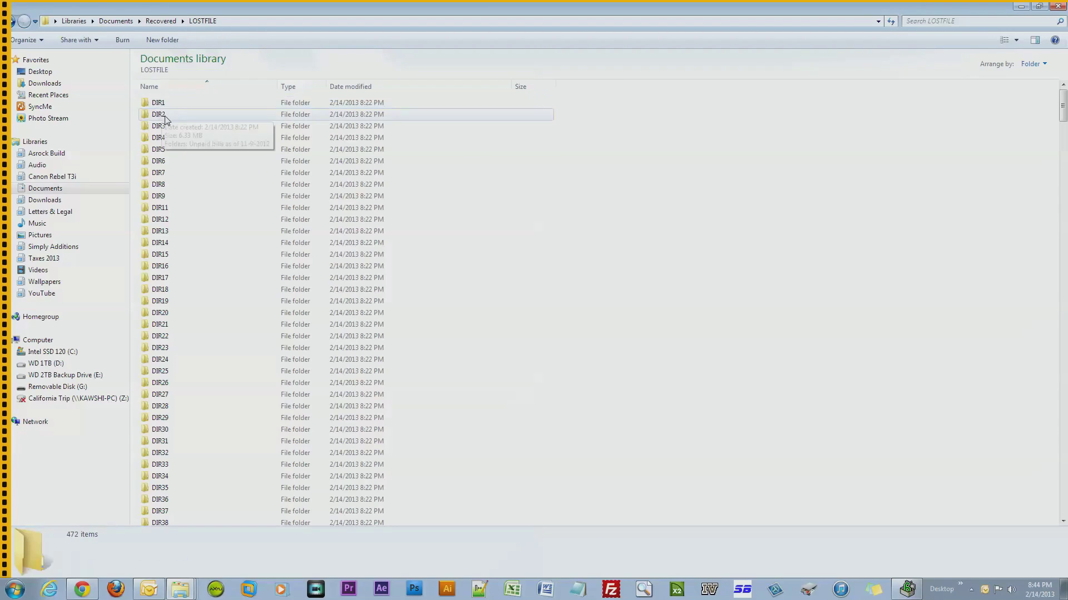
double_click(159, 104)
key("BackSpace")
double_click(160, 126)
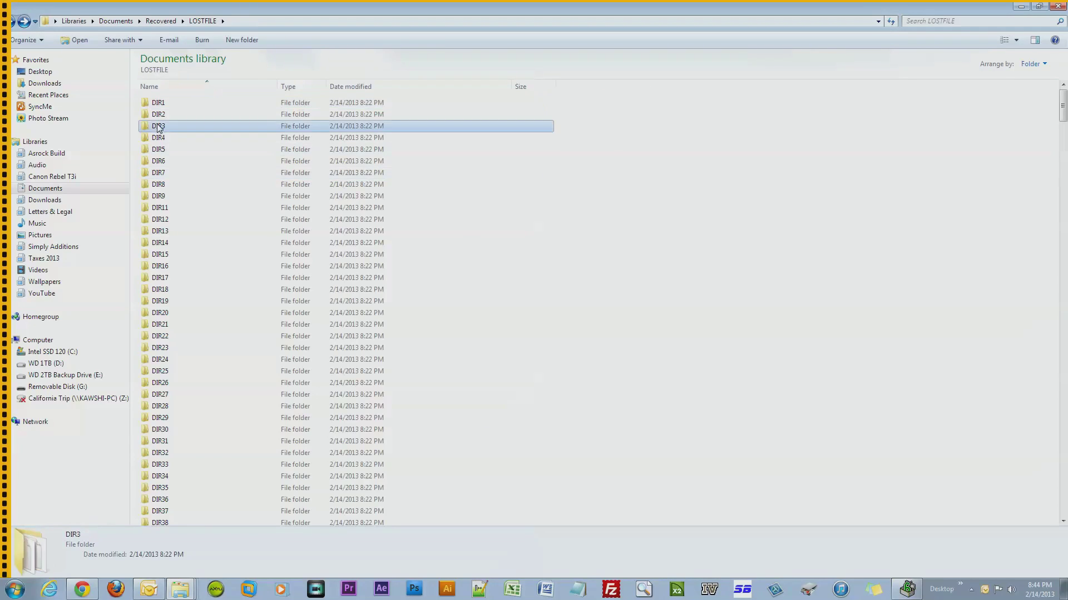
key("BackSpace")
double_click(173, 197)
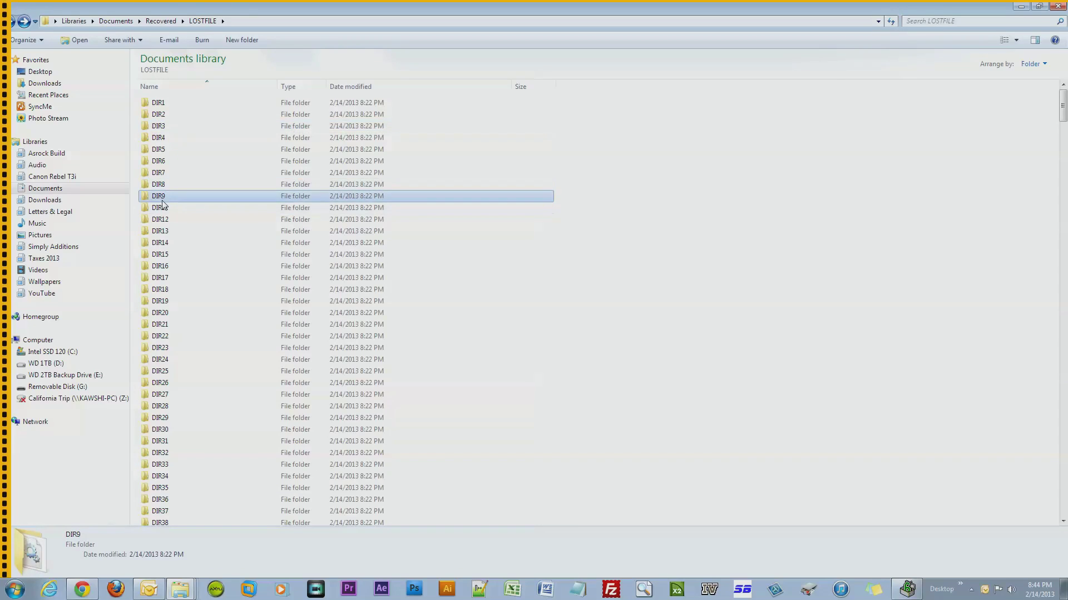
key("BackSpace")
scroll(144, 254, "down", 10)
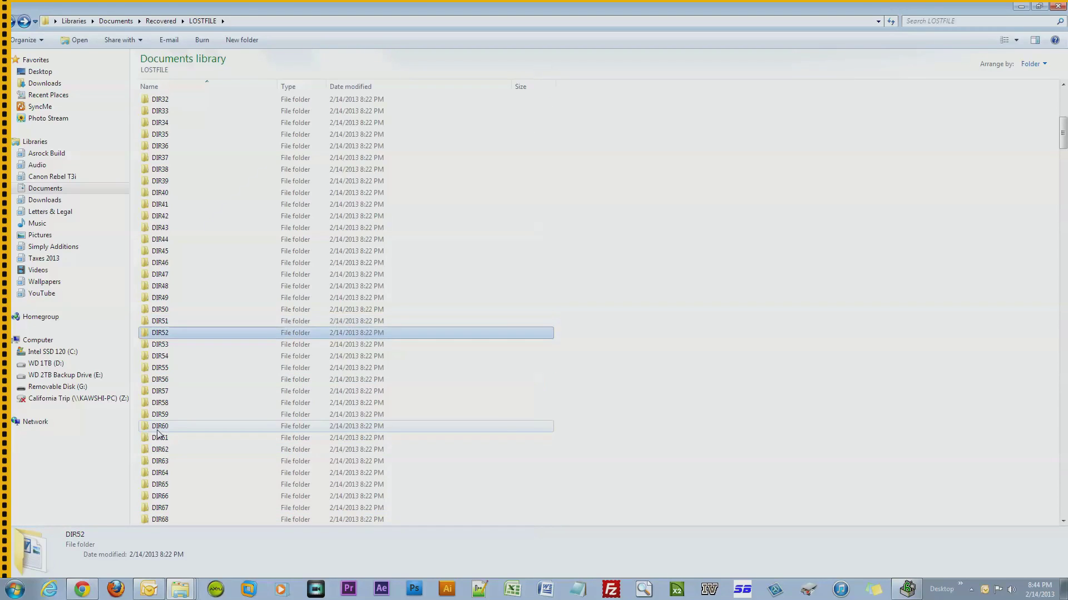
double_click(158, 431)
key("BackSpace")
scroll(162, 396, "down", 20)
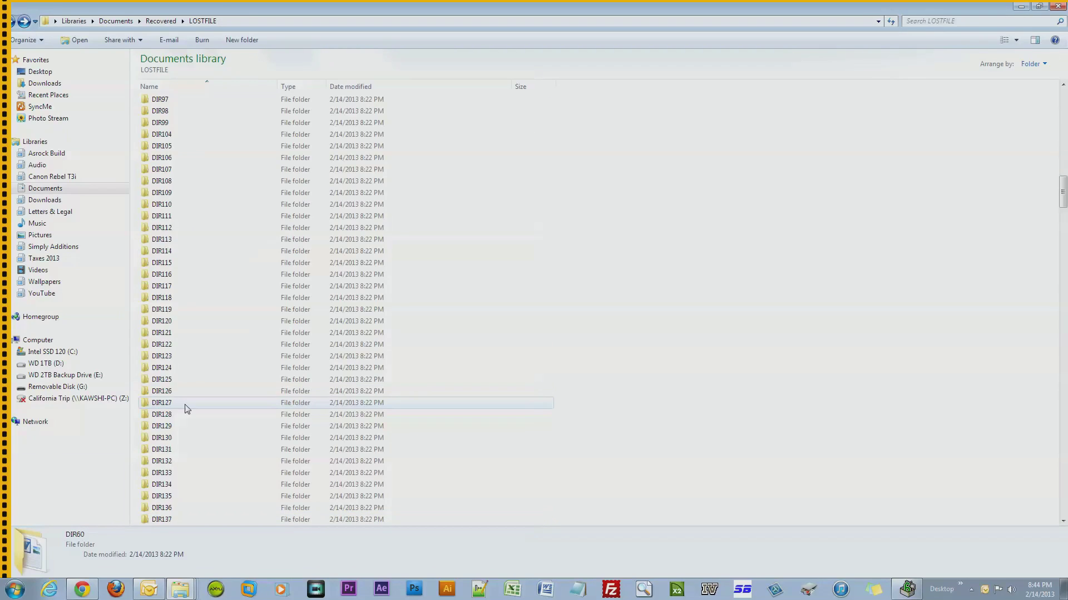
double_click(161, 393)
key("BackSpace")
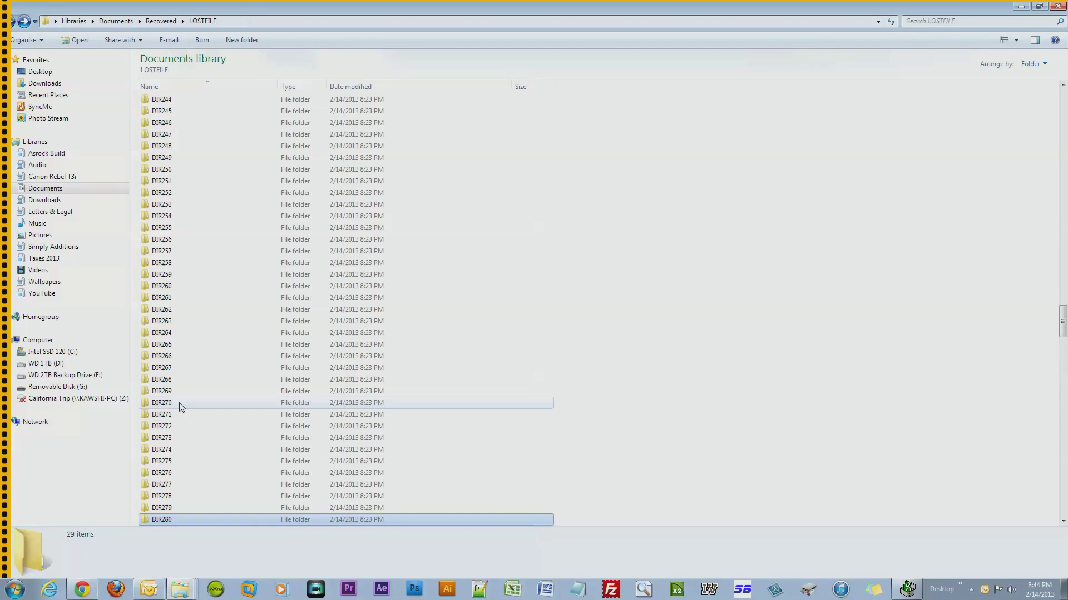
scroll(164, 411, "down", 20)
double_click(162, 426)
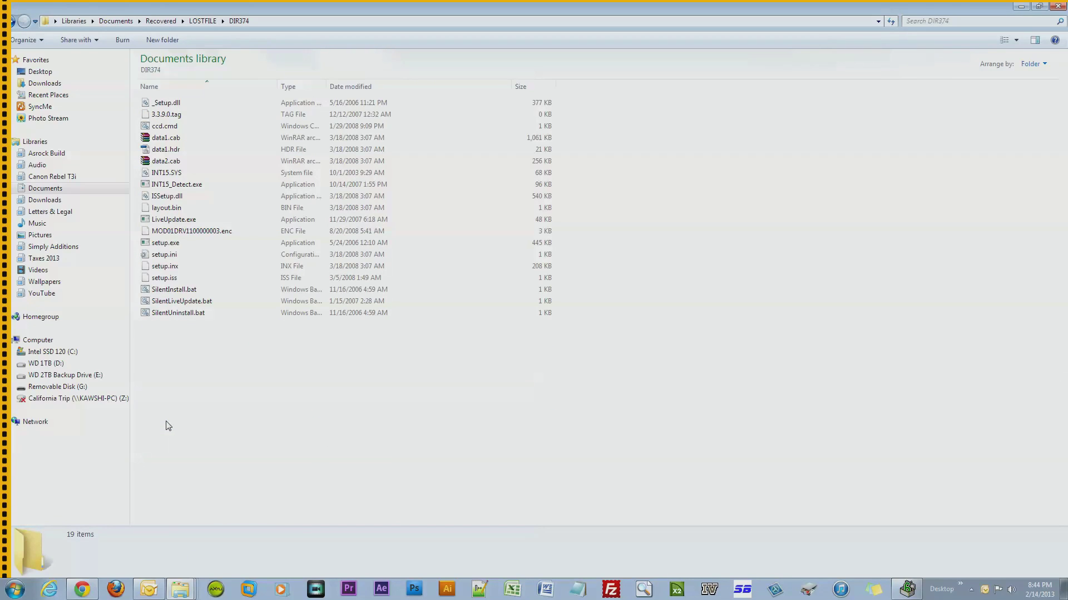
key("BackSpace")
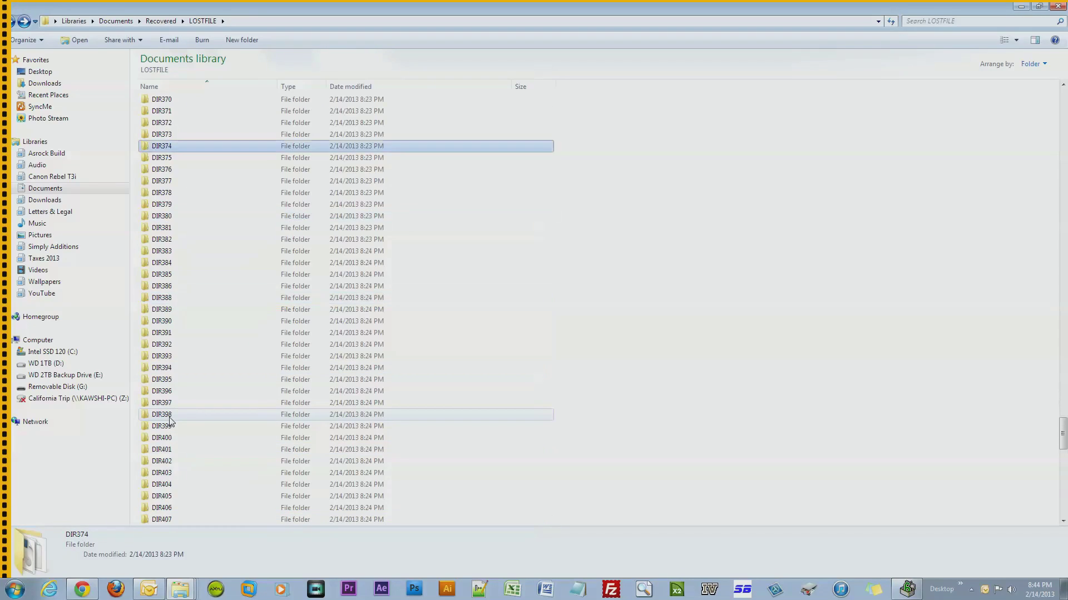
scroll(167, 420, "down", 20)
left_click(165, 417)
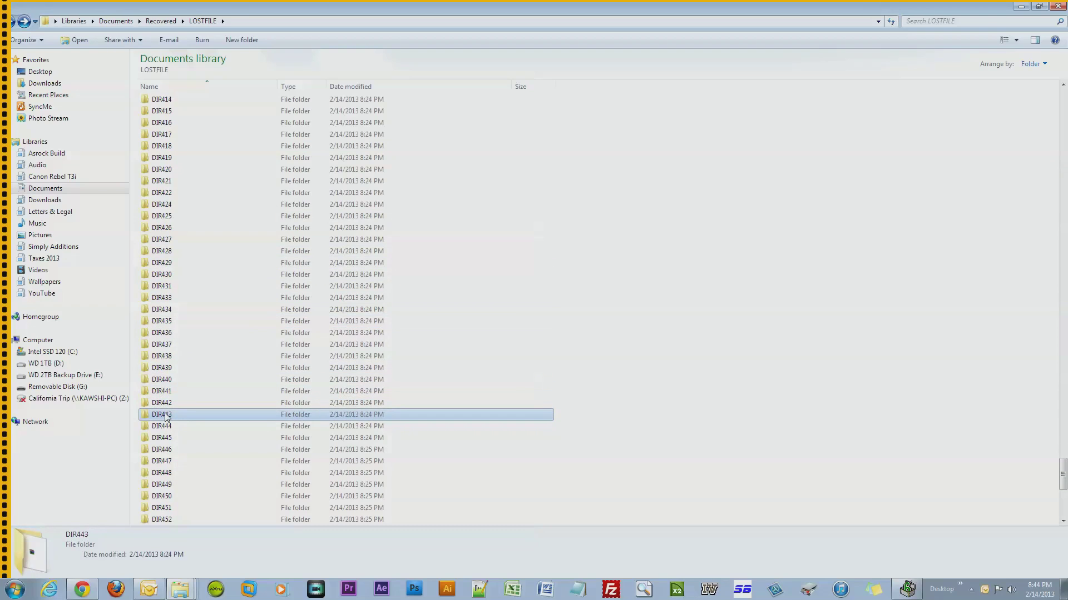
double_click(165, 417)
key("BackSpace")
double_click(162, 496)
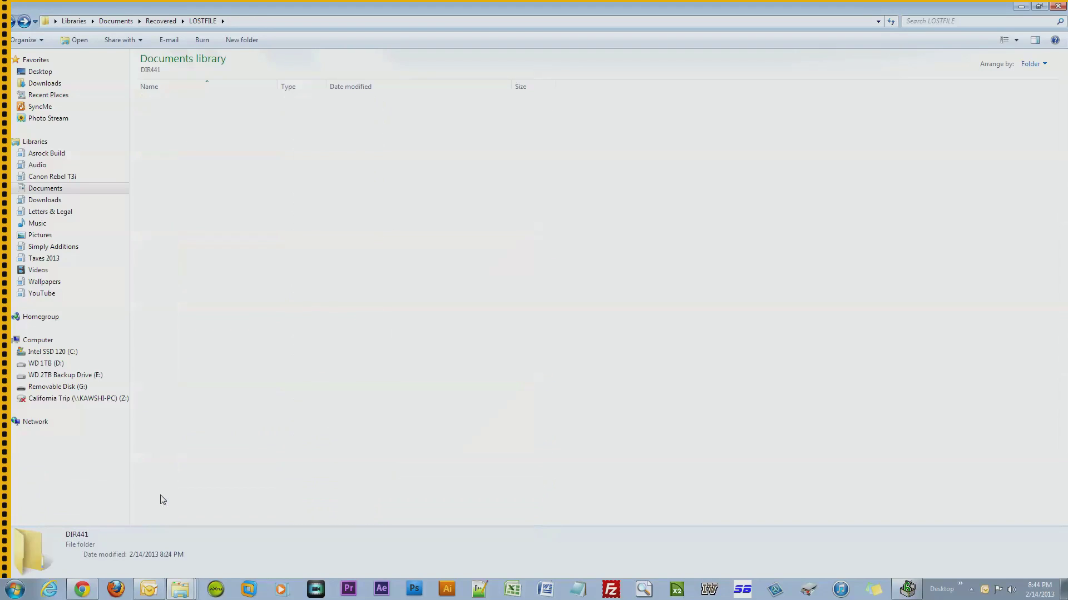
key("BackSpace")
left_click(163, 476)
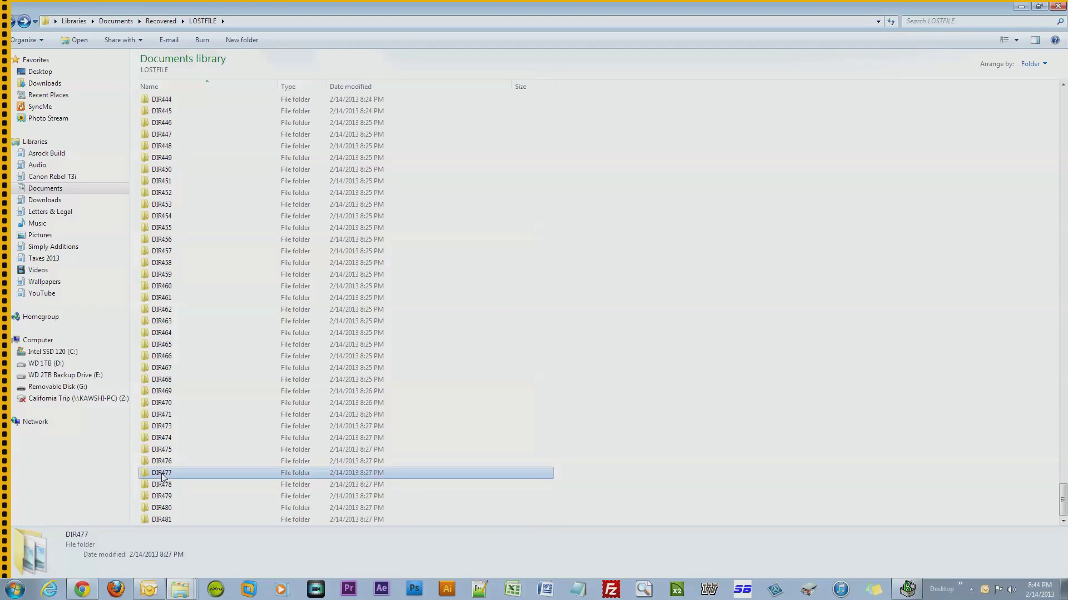
key("BackSpace")
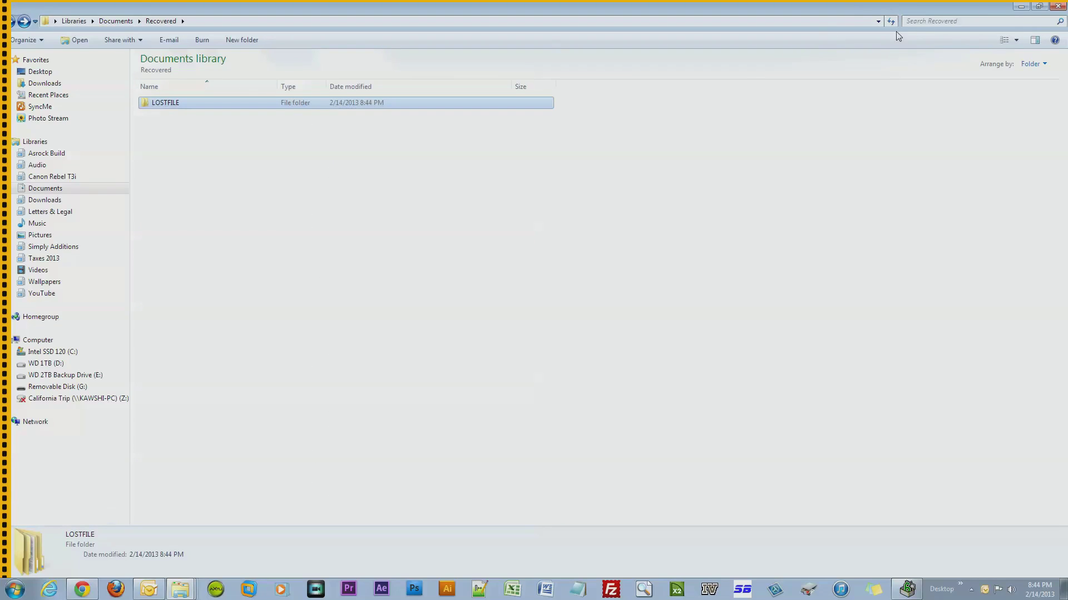
Search the Recovered folder for *.jpg and show the results as large icons.
left_click(917, 22)
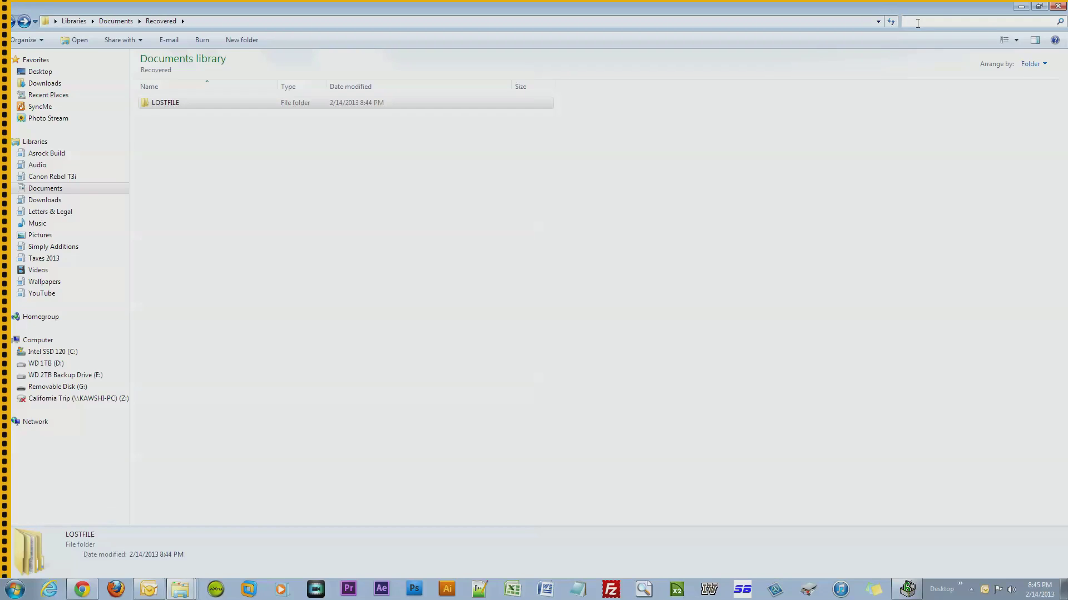
right_click(918, 23)
key("p")
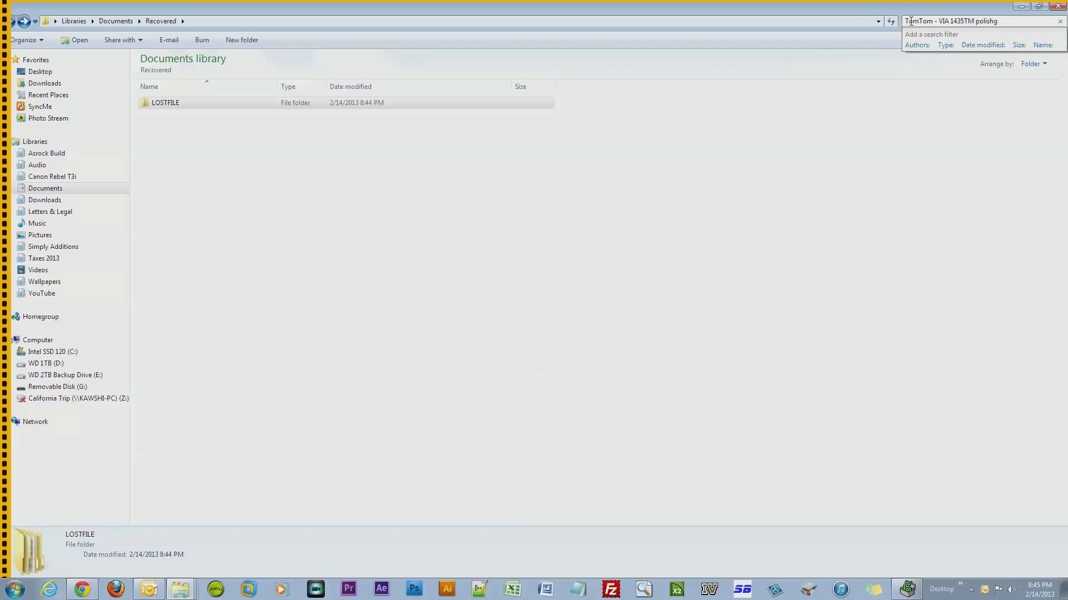
left_click_drag(1001, 21, 898, 22)
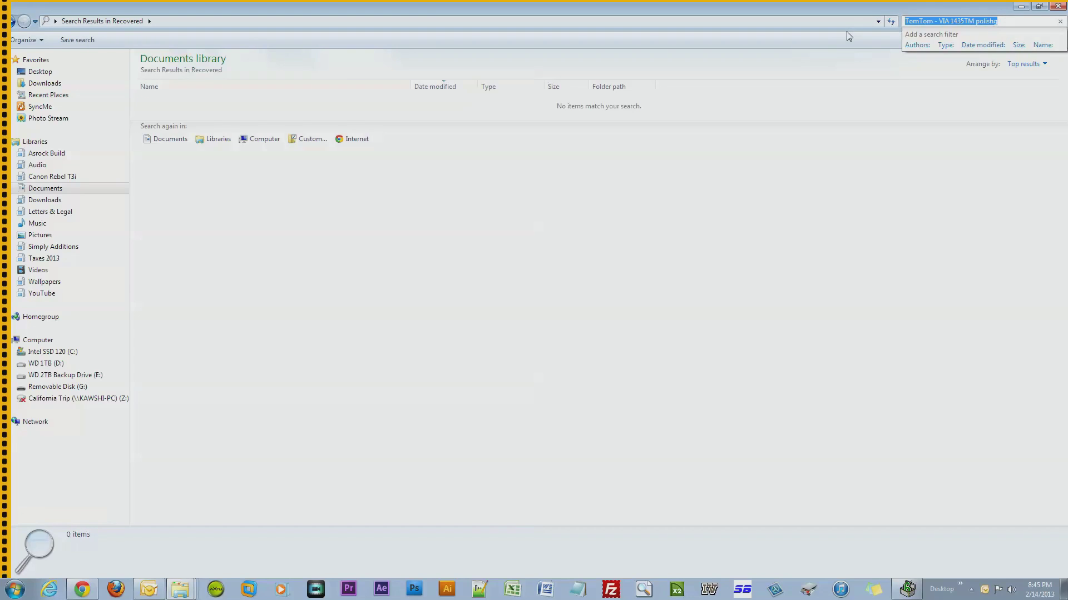
type("*.jpg")
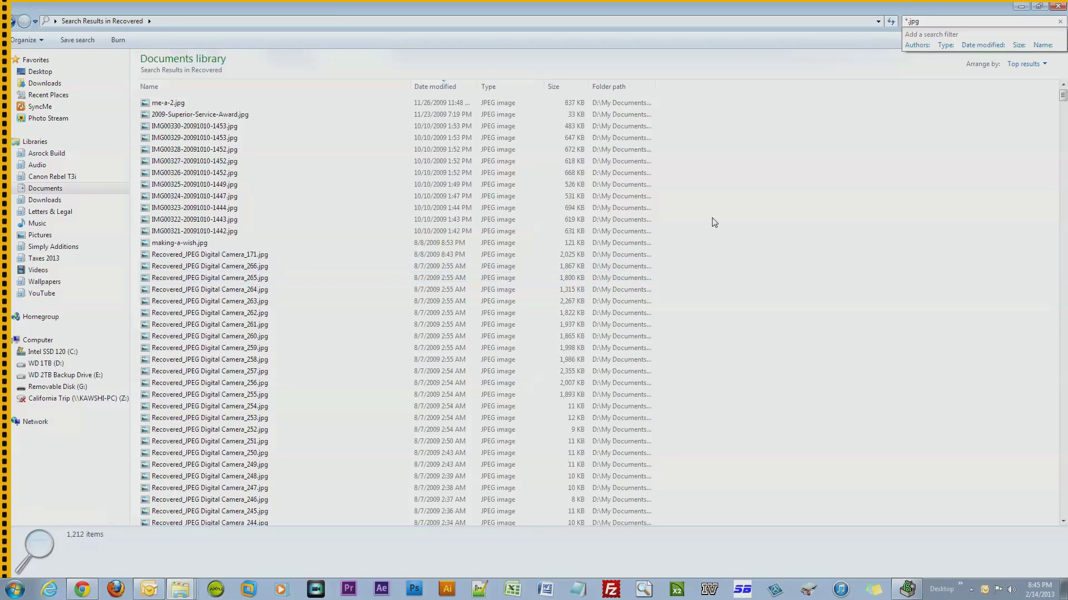
right_click(716, 197)
mouse_move(765, 219)
left_click(856, 233)
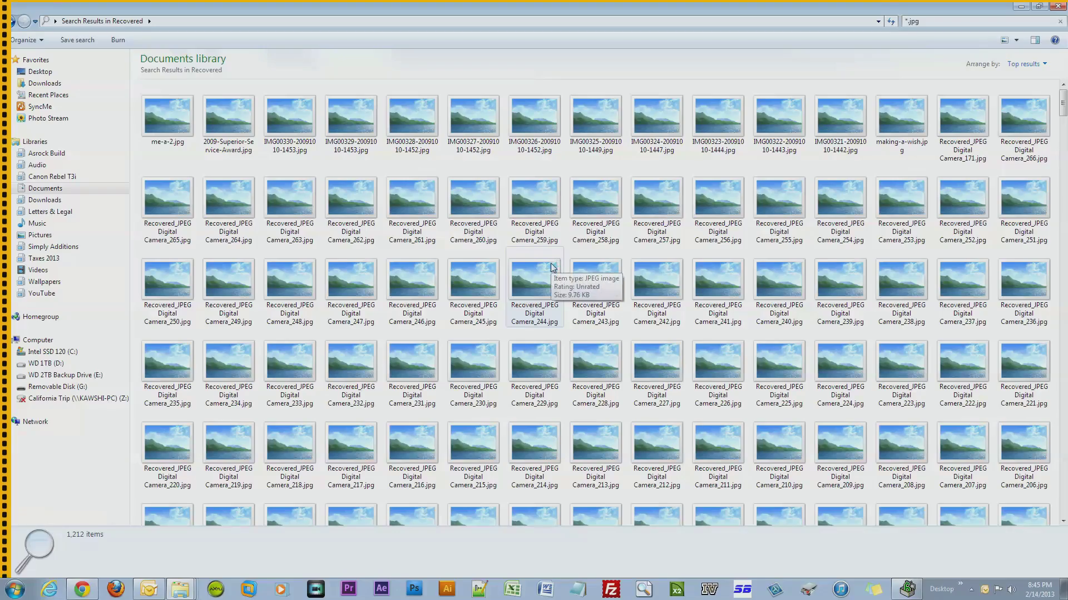
left_click(479, 257)
scroll(517, 288, "down", 20)
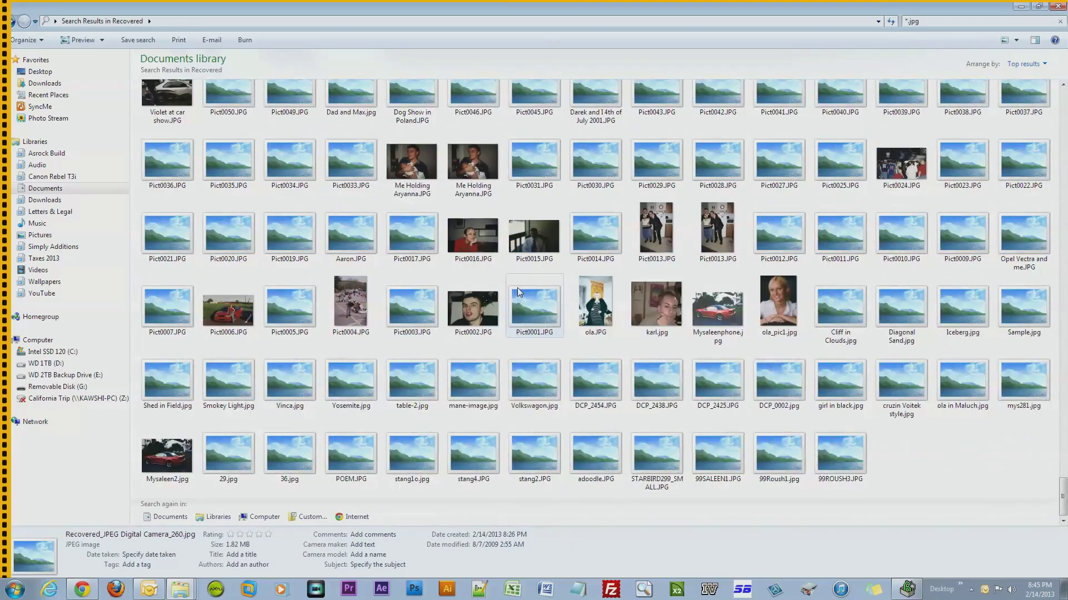
right_click(514, 287)
key("Escape")
scroll(463, 329, "up", 20)
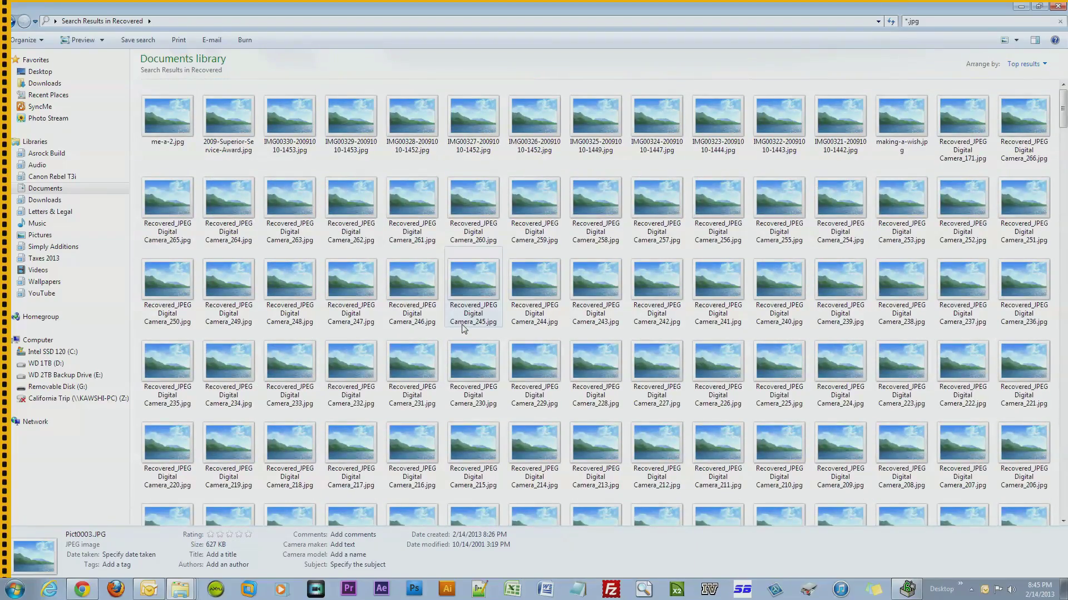
left_click(717, 117)
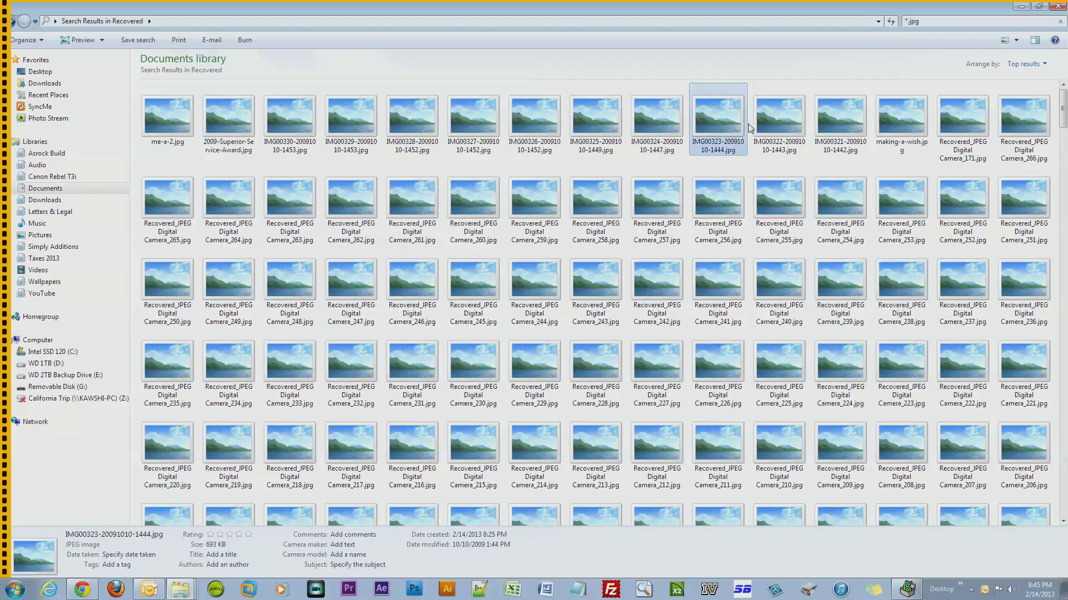
Change the search to *.doc, finding six Word documents, and minimize Explorer.
left_click(933, 24)
key("BackSpace")
key("BackSpace")
key("BackSpace")
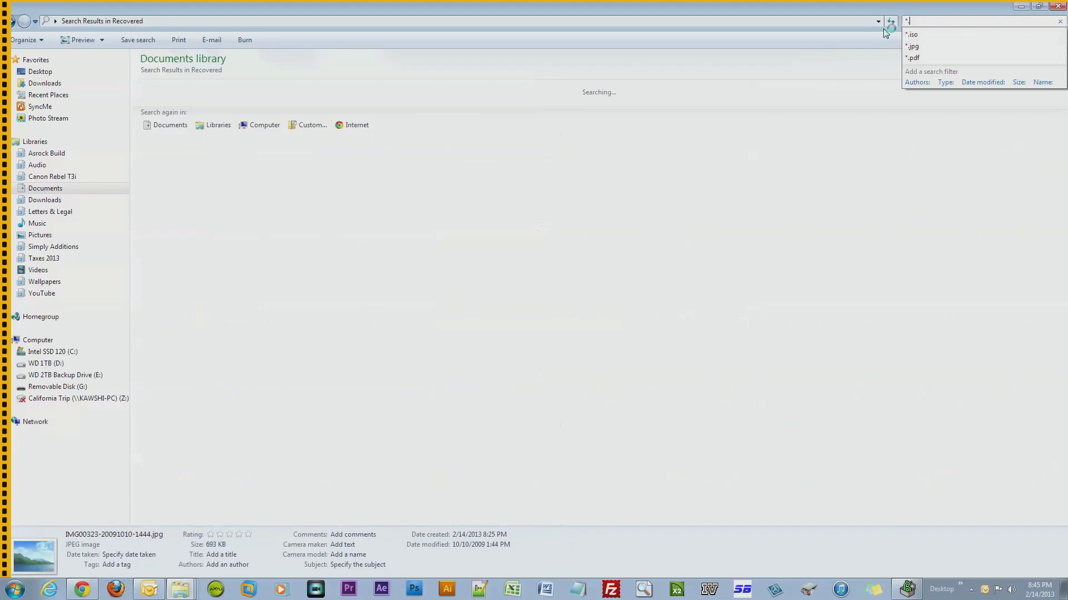
type("doc")
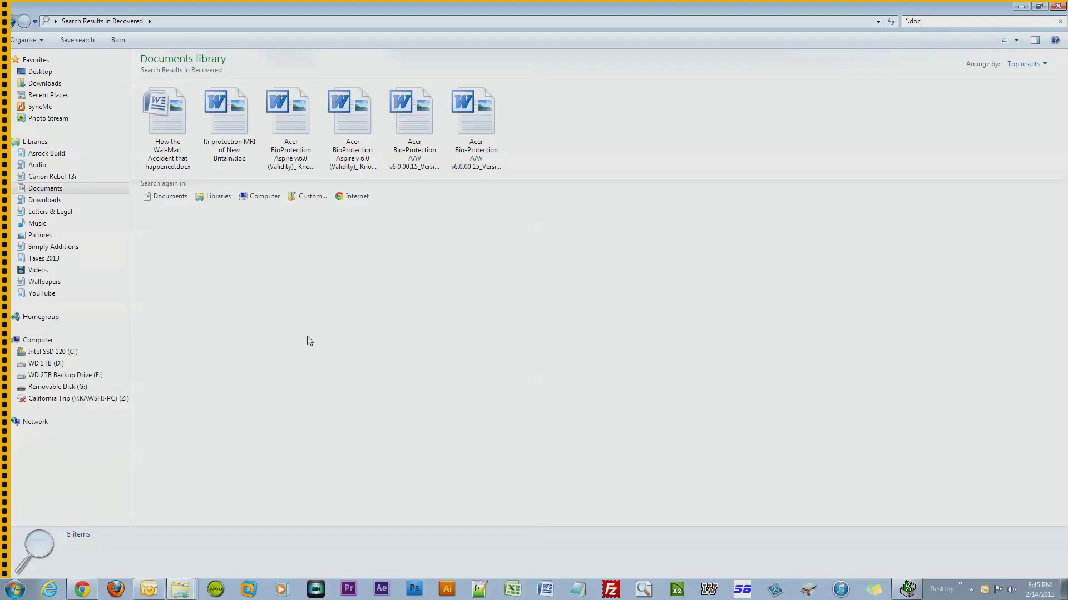
left_click(1021, 7)
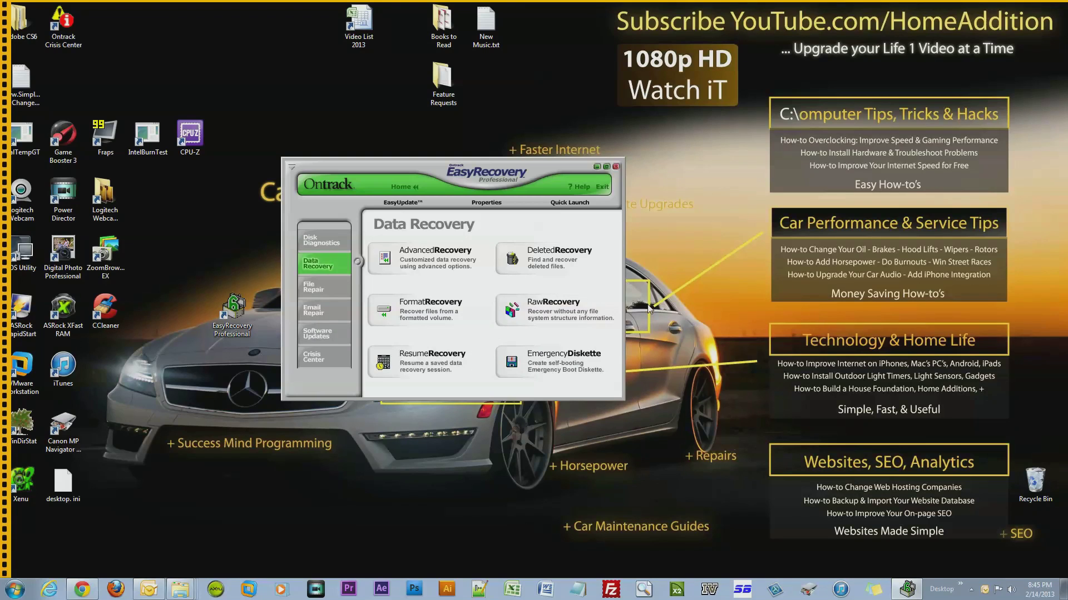